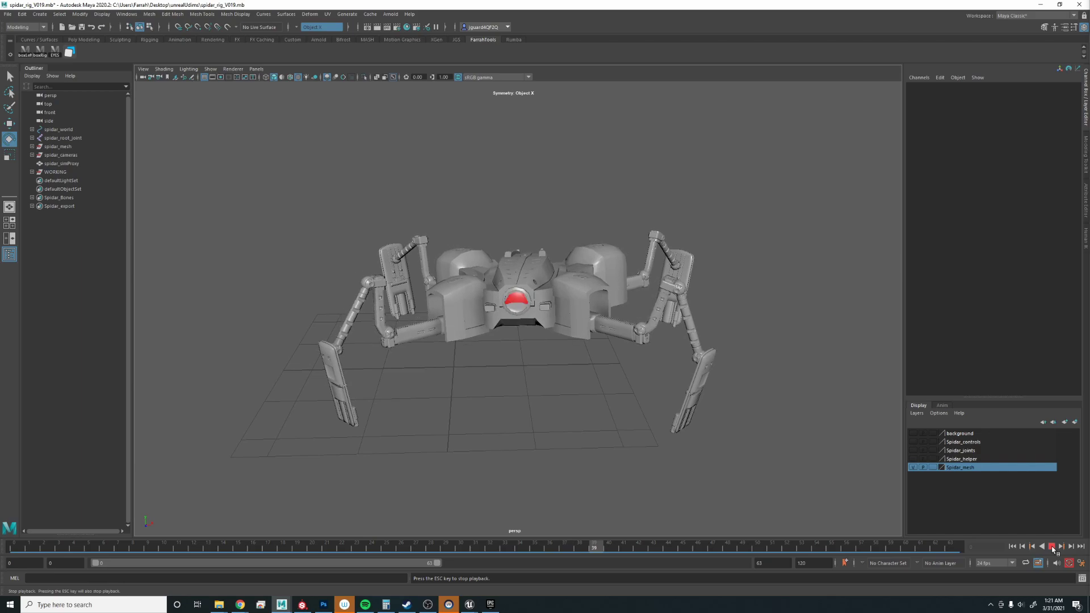
# Step: Stop the animation, scrub to frame 53, select the spider mesh and display its UVs in the UV Editor
pyautogui.click(1052, 547)
pyautogui.moveTo(881, 550); pyautogui.dragTo(802, 547)
pyautogui.click(583, 261)
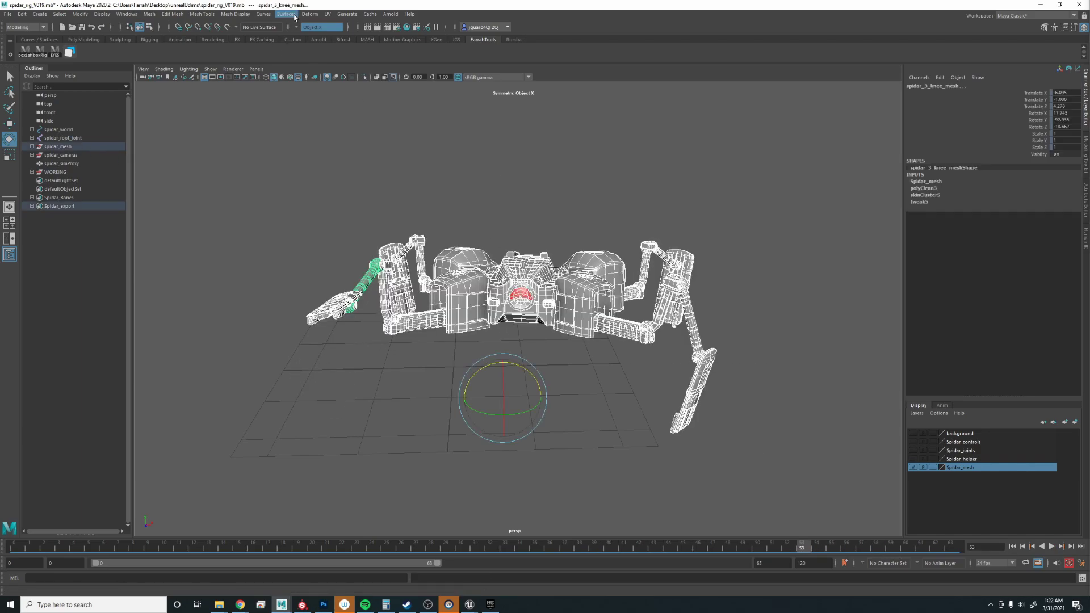
pyautogui.click(328, 14)
pyautogui.click(341, 28)
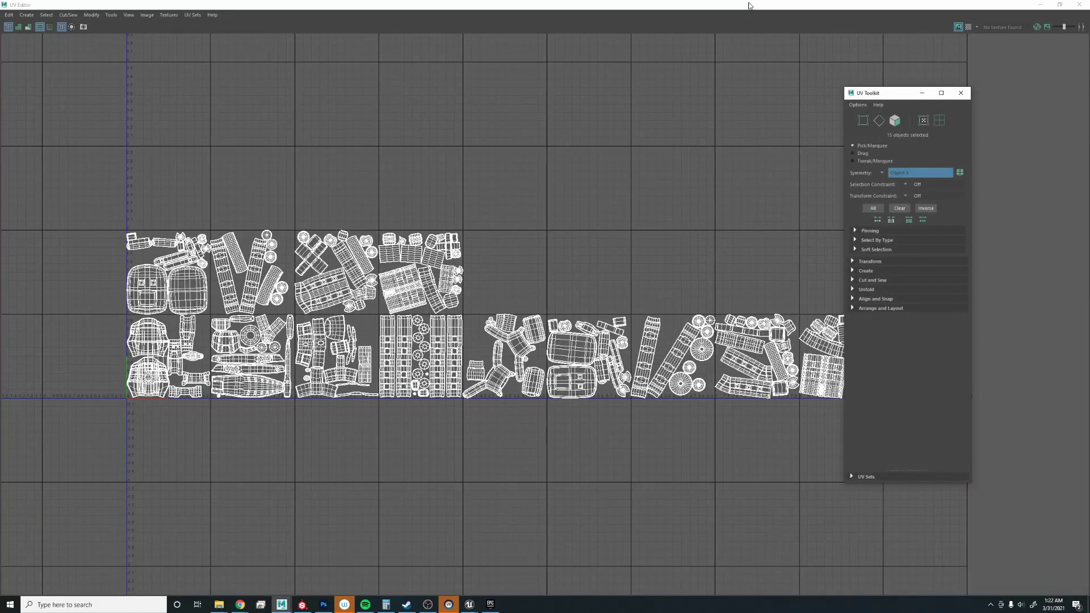
# Step: Examine how the spider's UV shells are laid out across the UDIM tiles
pyautogui.keyDown('alt'); pyautogui.moveTo(545, 240); pyautogui.dragTo(523, 238, button='right'); pyautogui.keyUp('alt')
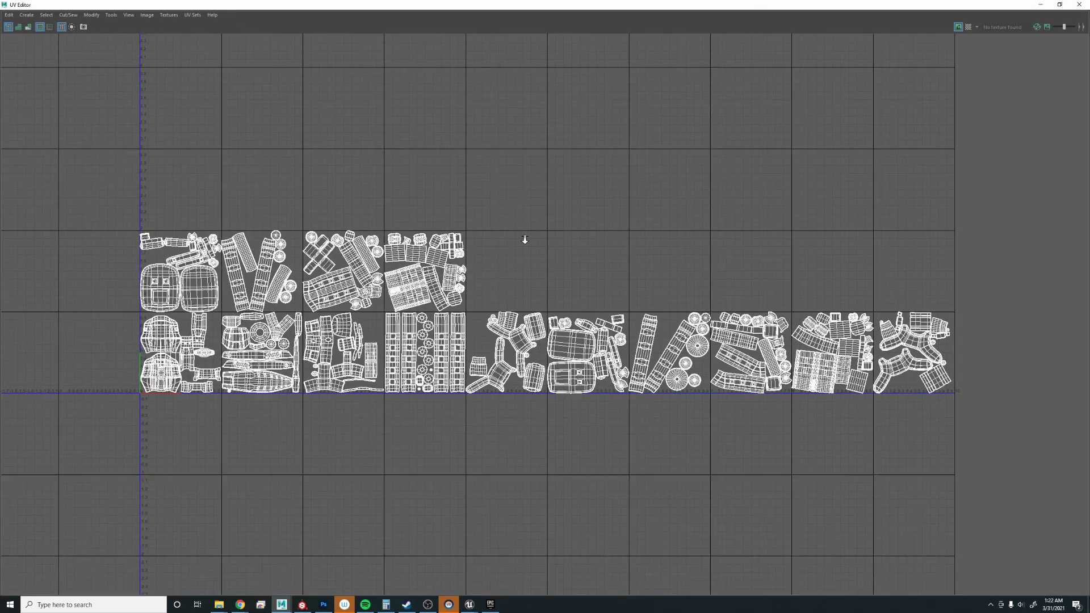
pyautogui.keyDown('alt'); pyautogui.moveTo(522, 239); pyautogui.dragTo(630, 229, button='middle'); pyautogui.keyUp('alt')
pyautogui.keyDown('alt'); pyautogui.moveTo(630, 228); pyautogui.dragTo(736, 353, button='right'); pyautogui.keyUp('alt')
pyautogui.keyDown('alt'); pyautogui.moveTo(736, 353); pyautogui.dragTo(220, 339, button='middle'); pyautogui.keyUp('alt')
pyautogui.keyDown('alt'); pyautogui.moveTo(220, 338); pyautogui.dragTo(212, 318, button='right'); pyautogui.keyUp('alt')
pyautogui.keyDown('alt'); pyautogui.moveTo(212, 318); pyautogui.dragTo(470, 320, button='middle'); pyautogui.keyUp('alt')
pyautogui.scroll(-3, 471, 320)
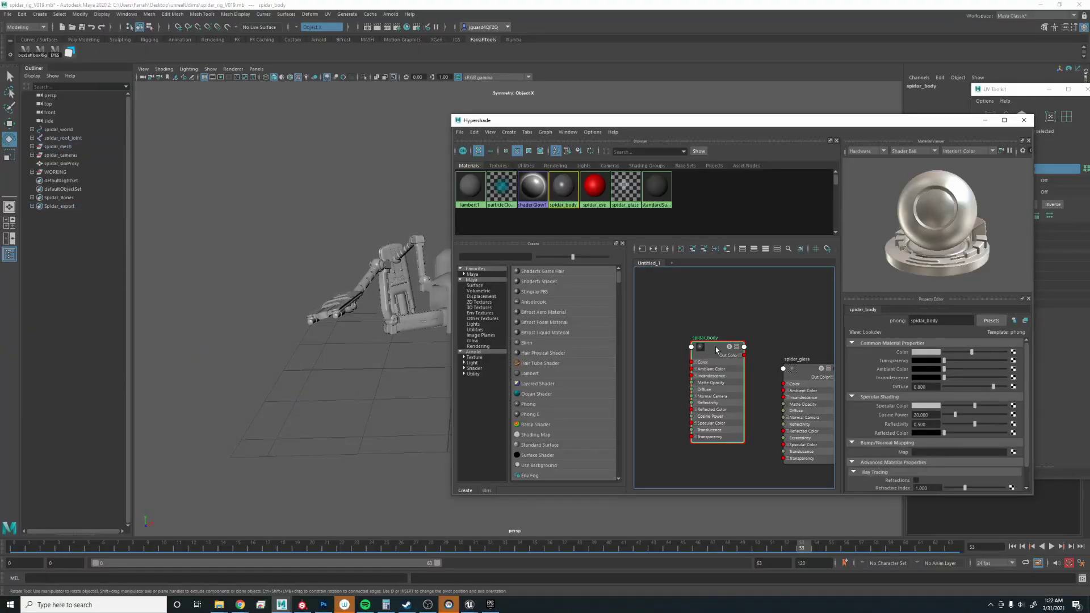
# Step: Select all objects that use the spidar_body material in the Hypershade
pyautogui.rightClick(716, 348)
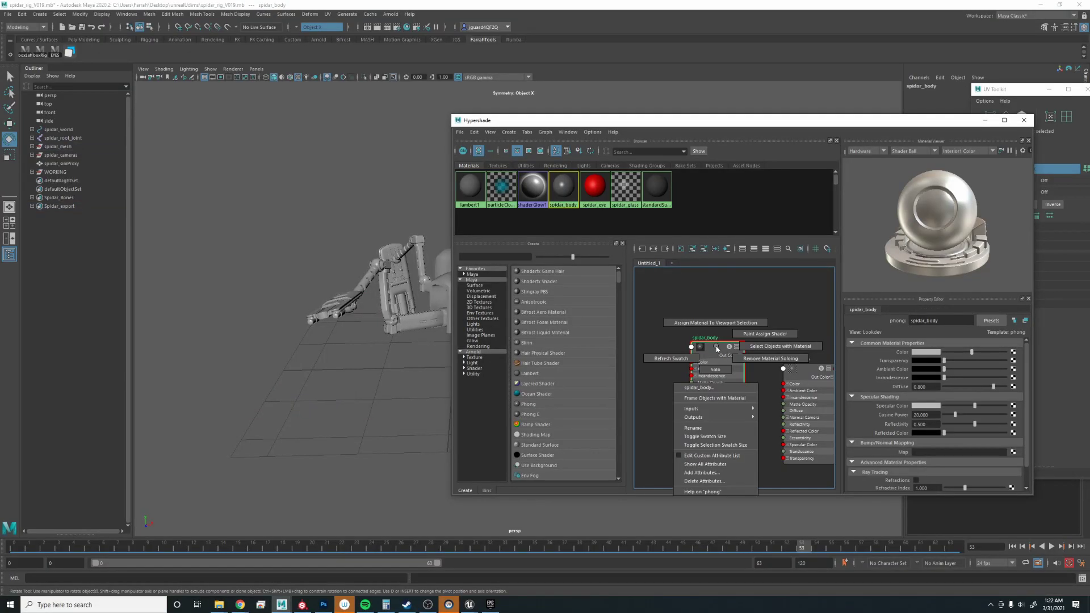
pyautogui.click(773, 349)
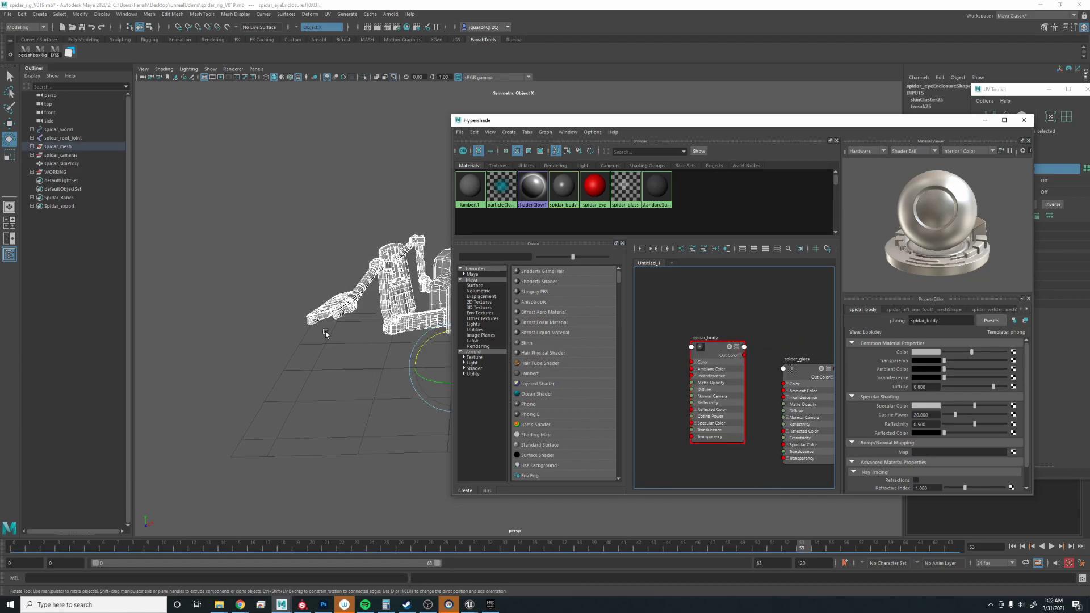
pyautogui.keyDown('alt'); pyautogui.moveTo(325, 333); pyautogui.dragTo(275, 339, button='middle'); pyautogui.keyUp('alt')
pyautogui.keyDown('alt'); pyautogui.moveTo(274, 339); pyautogui.dragTo(306, 343, button='right'); pyautogui.keyUp('alt')
pyautogui.moveTo(306, 343)
pyautogui.keyDown('alt'); pyautogui.mouseDown()
pyautogui.moveTo(344, 350)
pyautogui.moveTo(318, 335)
pyautogui.mouseUp(); pyautogui.keyUp('alt')
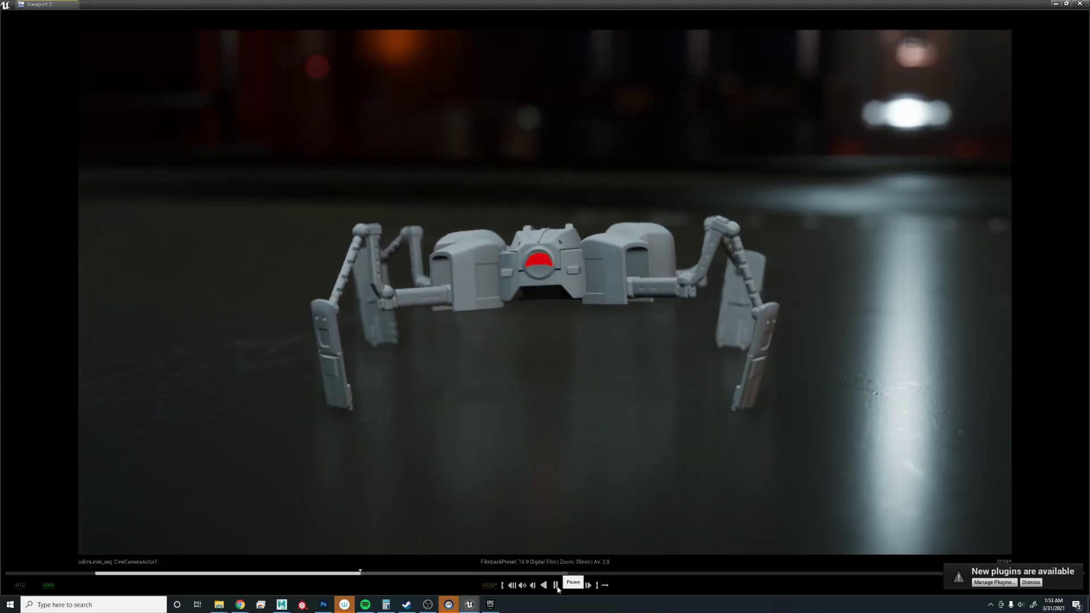
# Step: Switch to Unreal Engine, search the project settings for "virtual" and enable virtual texture support
pyautogui.click(556, 585)
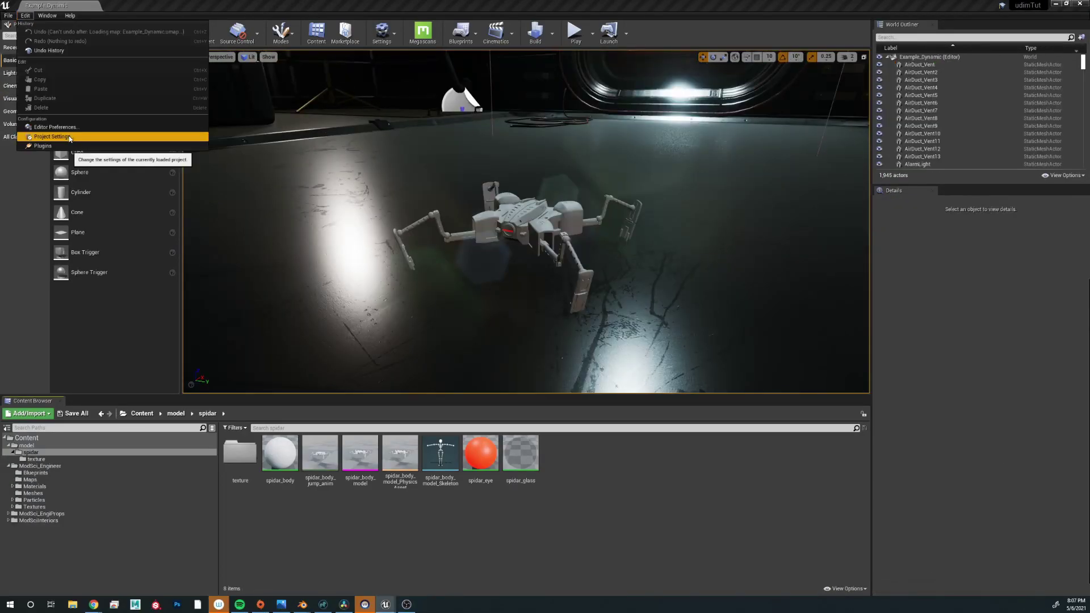
pyautogui.click(51, 137)
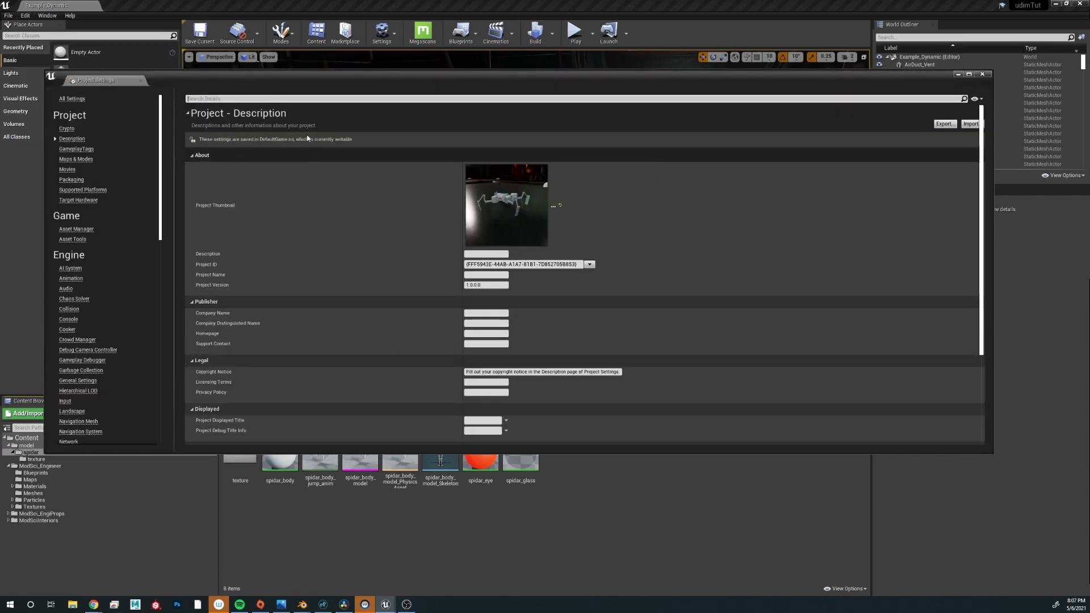
pyautogui.click(311, 99)
pyautogui.write('virtual')
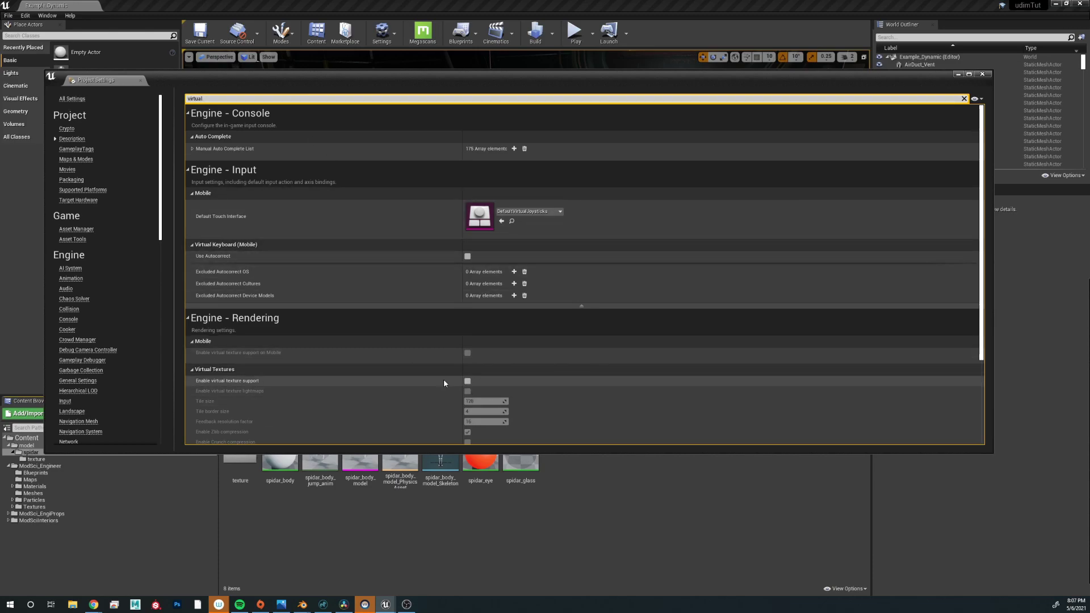
pyautogui.click(467, 382)
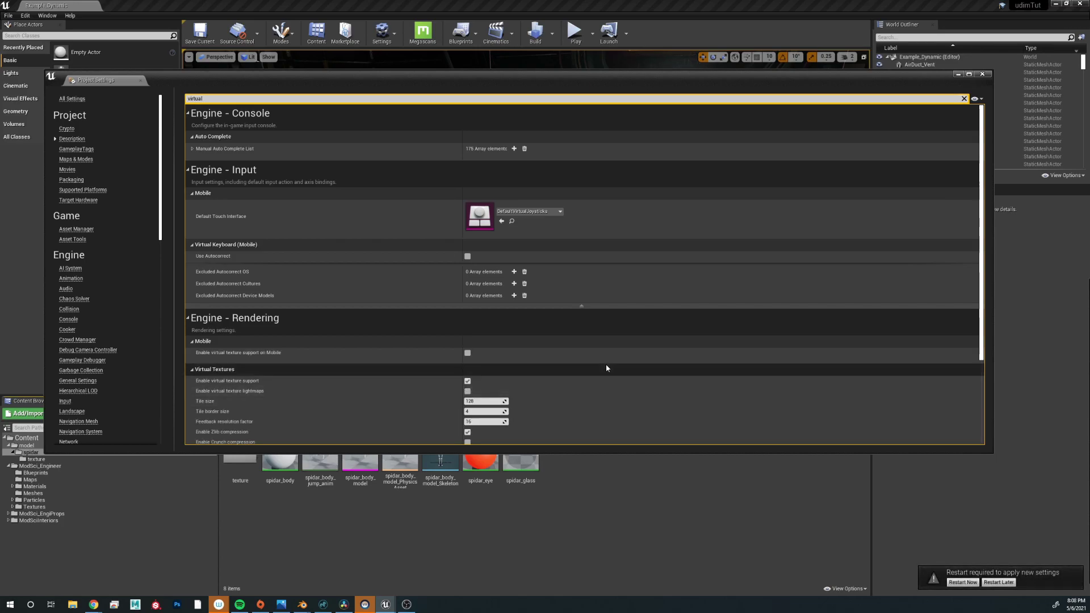
pyautogui.scroll(-1, 606, 363)
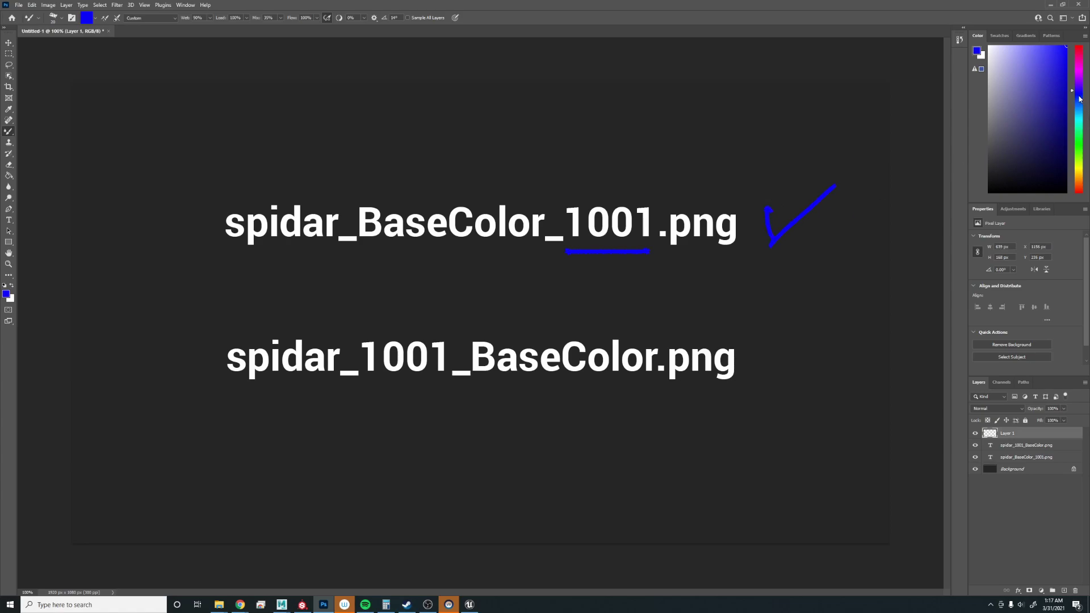
# Step: Switch to Photoshop, set the brush colour to red and mark the file name spidar_1001_BaseColor.png as wrong with an arrow and crosses
pyautogui.moveTo(1080, 99); pyautogui.dragTo(1078, 194)
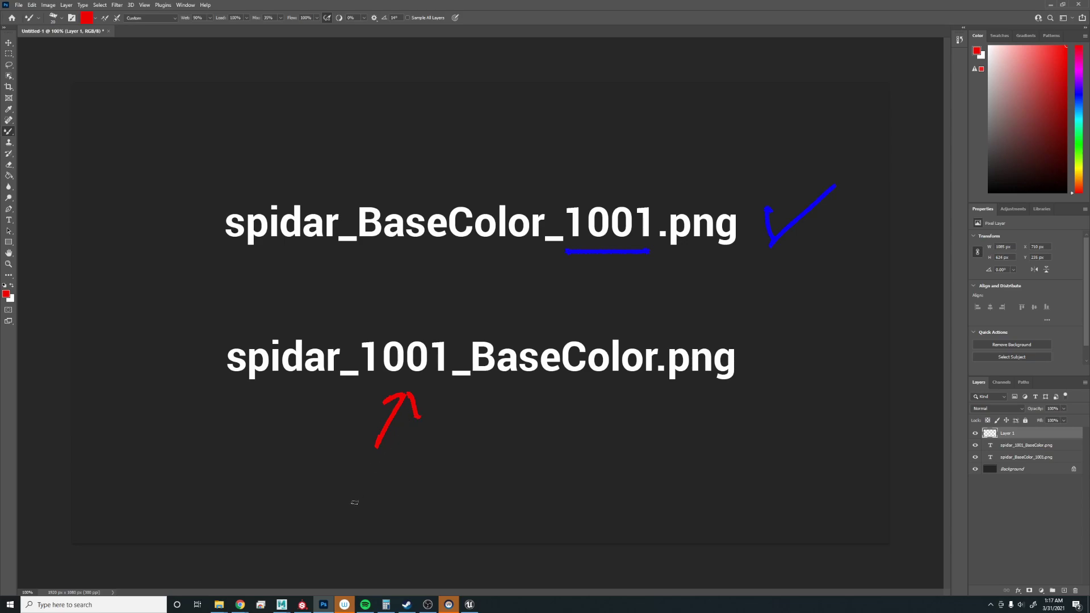
pyautogui.moveTo(547, 399); pyautogui.dragTo(451, 470)
pyautogui.moveTo(482, 412); pyautogui.dragTo(550, 476)
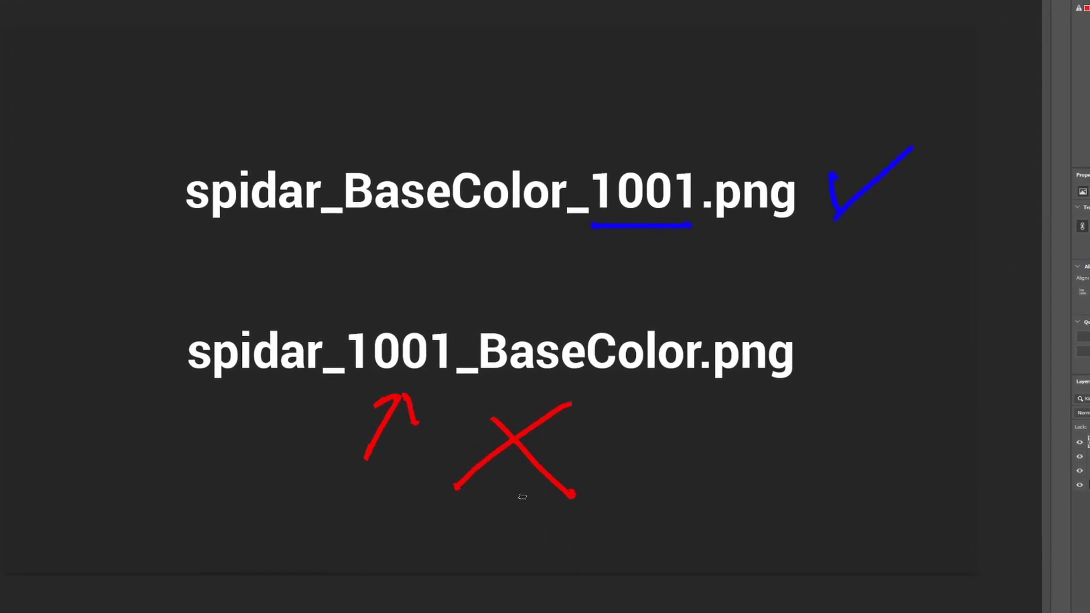
pyautogui.moveTo(871, 308); pyautogui.dragTo(671, 438)
pyautogui.moveTo(698, 334); pyautogui.dragTo(830, 413)
pyautogui.moveTo(572, 299); pyautogui.dragTo(428, 457)
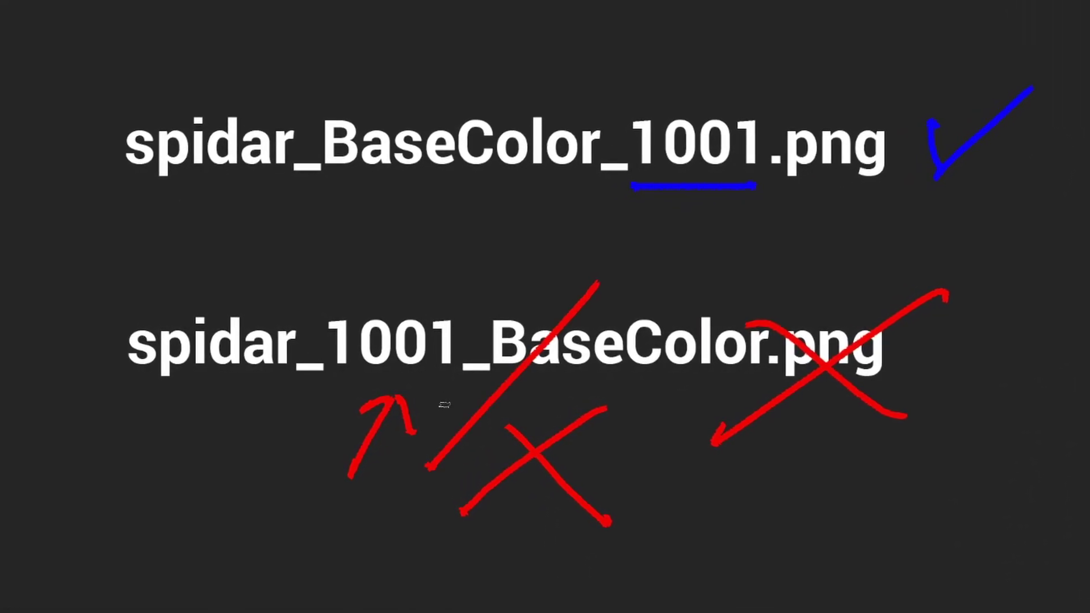
pyautogui.moveTo(388, 311); pyautogui.dragTo(578, 415)
pyautogui.moveTo(342, 244); pyautogui.dragTo(196, 447)
pyautogui.moveTo(169, 319); pyautogui.dragTo(367, 435)
pyautogui.moveTo(245, 244); pyautogui.dragTo(93, 430)
pyautogui.moveTo(89, 300); pyautogui.dragTo(258, 418)
pyautogui.moveTo(194, 243); pyautogui.dragTo(172, 262)
pyautogui.moveTo(23, 395); pyautogui.dragTo(5, 409)
pyautogui.moveTo(489, 245); pyautogui.dragTo(353, 433)
pyautogui.moveTo(687, 303); pyautogui.dragTo(599, 413)
pyautogui.moveTo(441, 238)
pyautogui.mouseDown()
pyautogui.moveTo(216, 390)
pyautogui.moveTo(782, 352)
pyautogui.moveTo(263, 281)
pyautogui.mouseUp()
# Step: Switch to XnView MP and look through the spidar BaseColor and Normal UDIM images in the textures folder
pyautogui.press('Right')
pyautogui.press('Right')
pyautogui.press('Right')
pyautogui.press('Right')
pyautogui.press('Right')
pyautogui.press('Right')
pyautogui.press('Right')
pyautogui.press('Right')
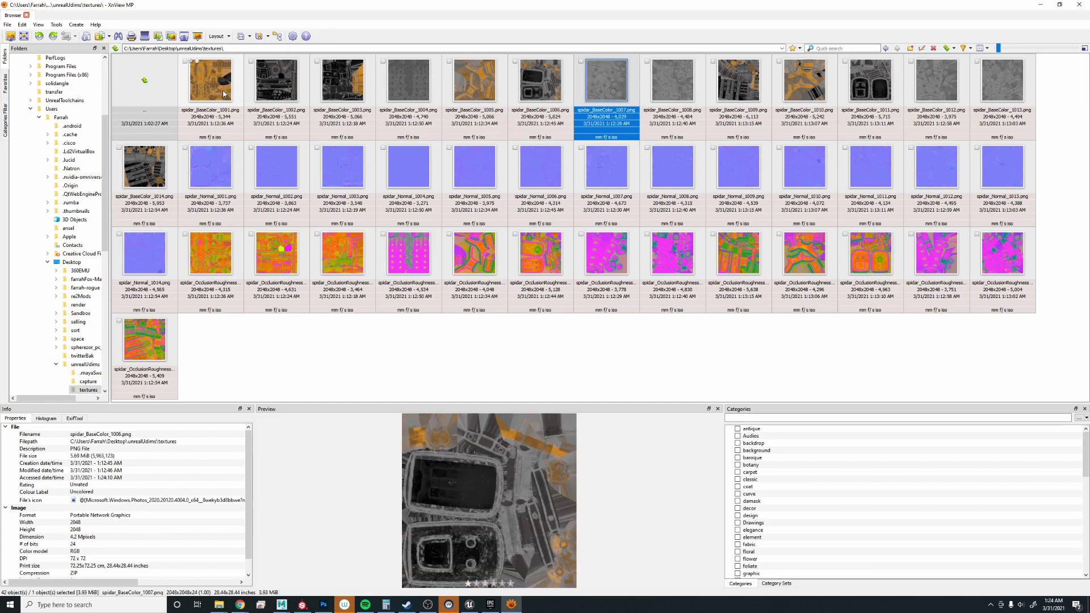
pyautogui.press('Right')
pyautogui.press('Right')
pyautogui.press('Right')
pyautogui.press('Right')
pyautogui.press('Right')
pyautogui.press('Right')
pyautogui.press('Right')
pyautogui.press('Right')
pyautogui.press('Right')
pyautogui.press('Right')
pyautogui.press('Right')
pyautogui.press('Right')
pyautogui.press('Right')
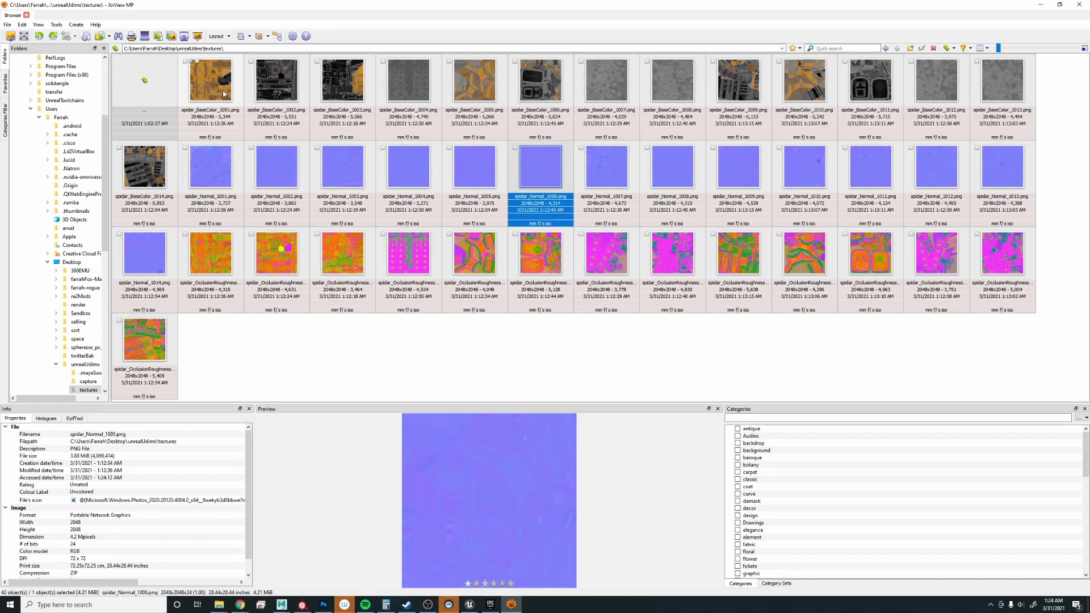
pyautogui.press('Right')
pyautogui.press('Right')
pyautogui.press('Right')
pyautogui.press('Right')
pyautogui.press('Right')
pyautogui.press('Right')
pyautogui.press('Right')
pyautogui.press('Right')
pyautogui.press('Right')
pyautogui.press('Right')
pyautogui.press('Right')
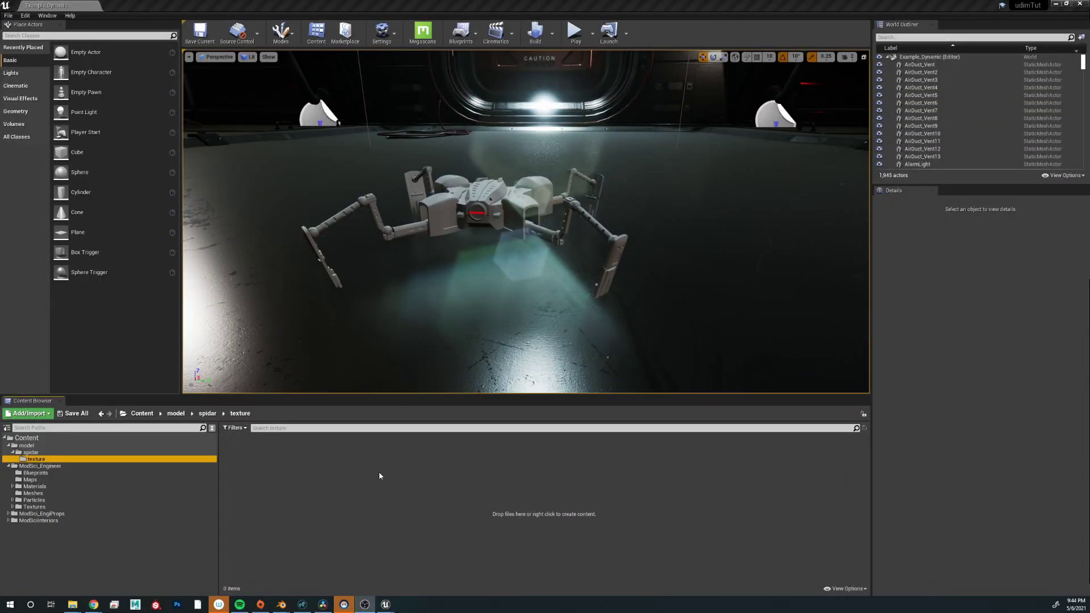
# Step: Switch to Unreal Engine, start an asset import into the spidar texture folder and browse to the unrealUdims textures folder
pyautogui.rightClick(321, 475)
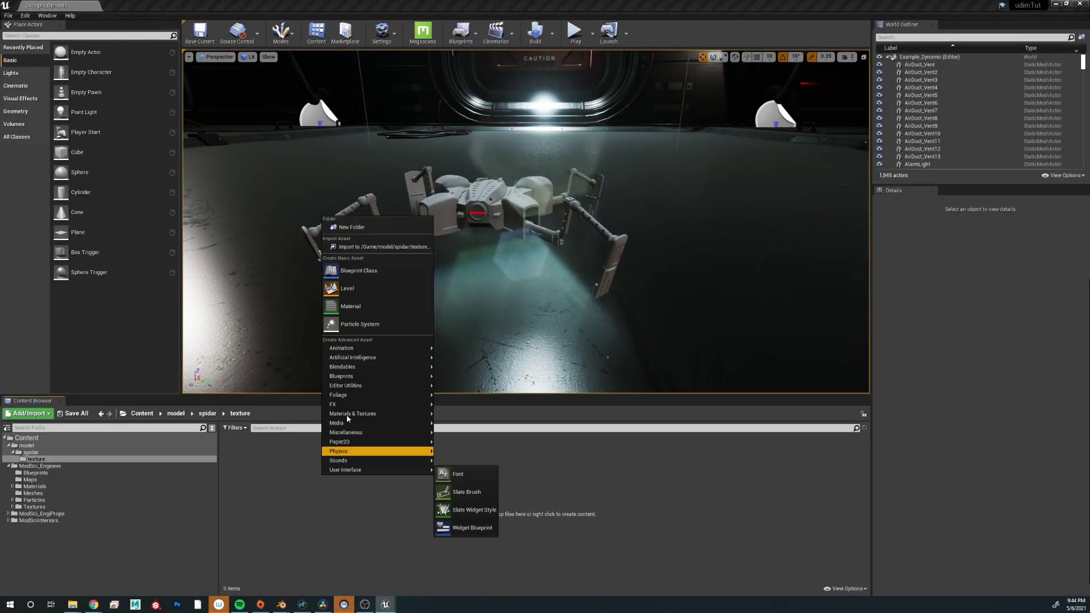
pyautogui.click(375, 246)
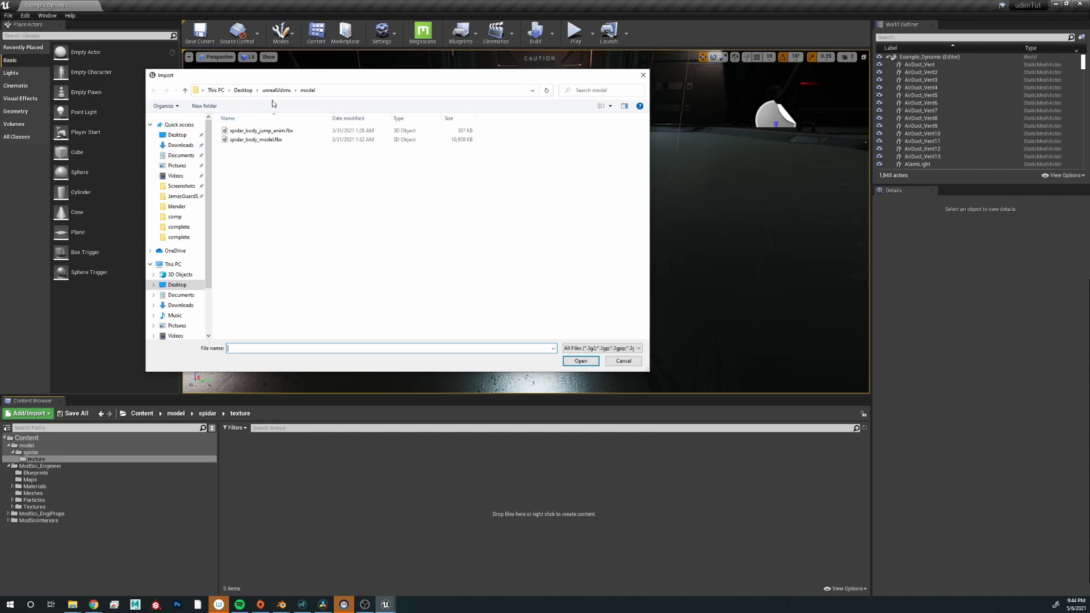
pyautogui.click(277, 90)
pyautogui.doubleClick(251, 159)
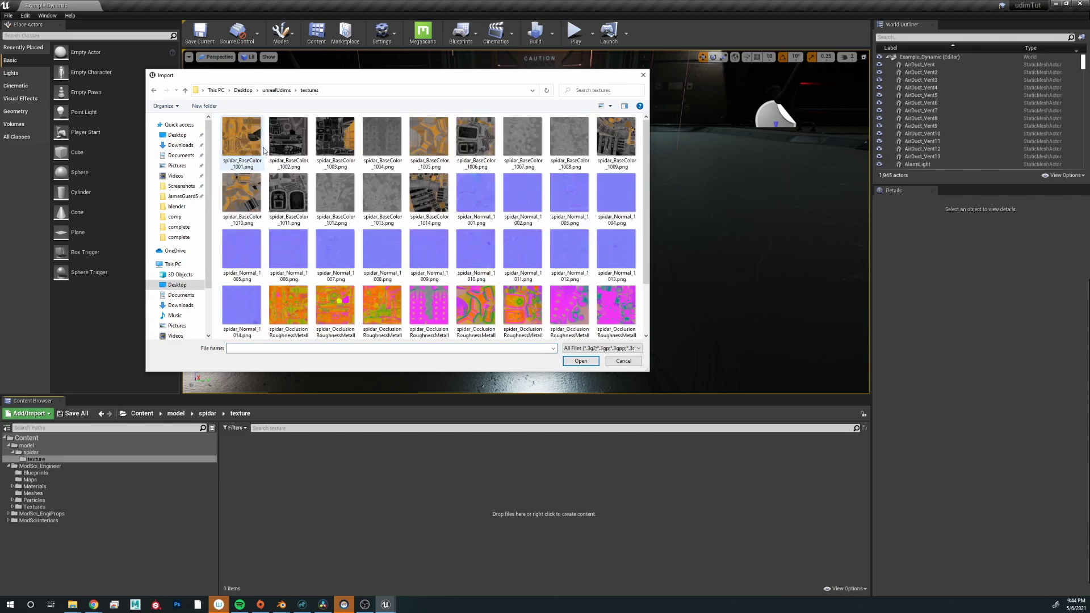
# Step: Import spidar_BaseColor_1001.png, spidar_Normal_1001.png and spidar_OcclusionRoughnessMetallic_1001.png as virtual textures, and save the imported assets
pyautogui.click(251, 142)
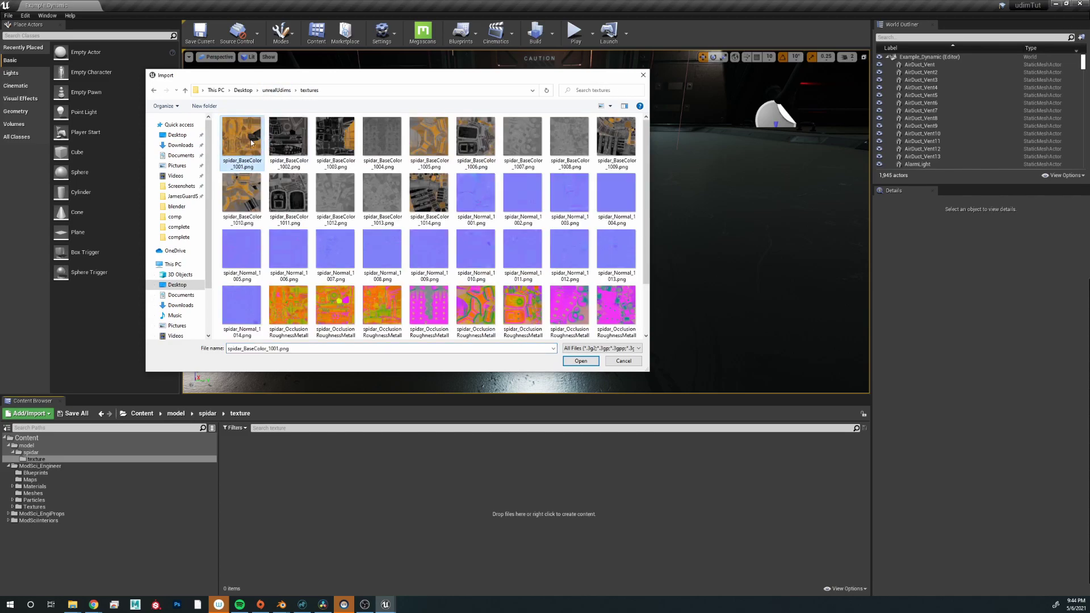
pyautogui.keyDown('ctrl'); pyautogui.click(483, 203); pyautogui.keyUp('ctrl')
pyautogui.keyDown('ctrl'); pyautogui.click(298, 299); pyautogui.keyUp('ctrl')
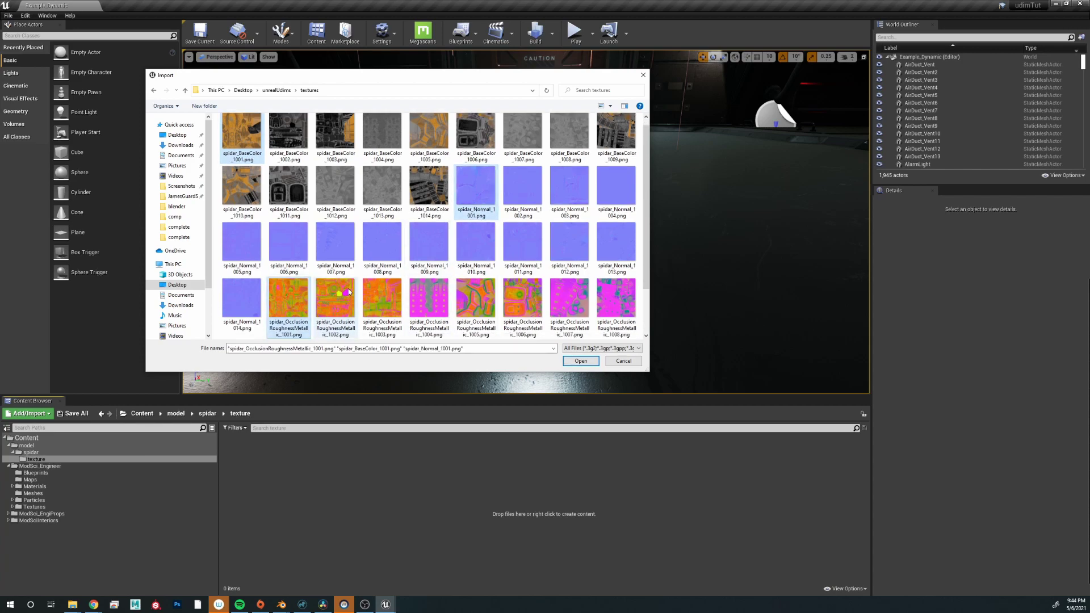
pyautogui.scroll(-2, 407, 282)
pyautogui.scroll(2, 406, 282)
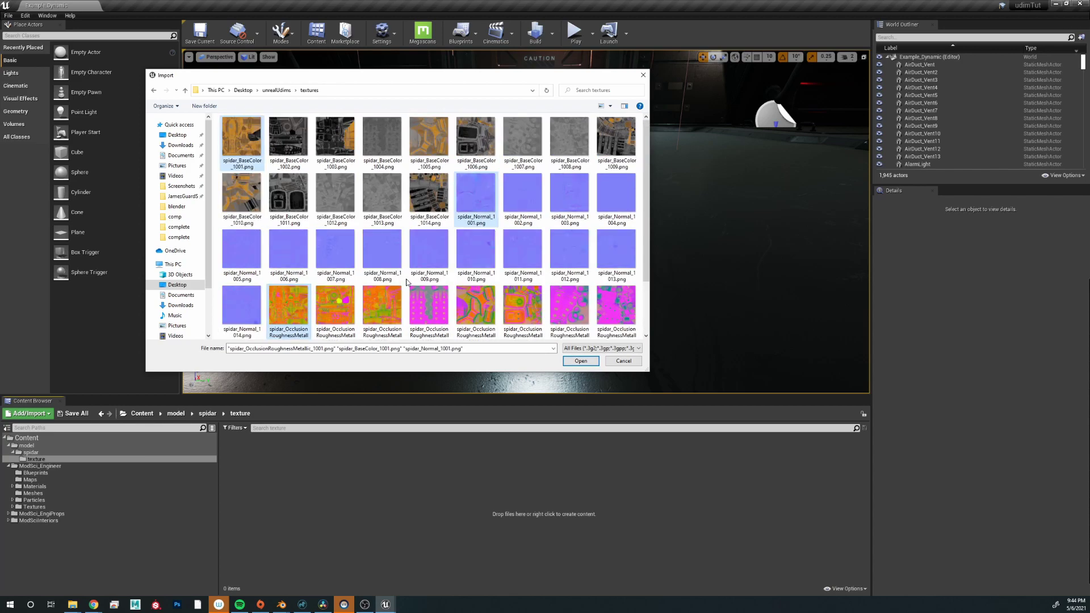
pyautogui.click(592, 363)
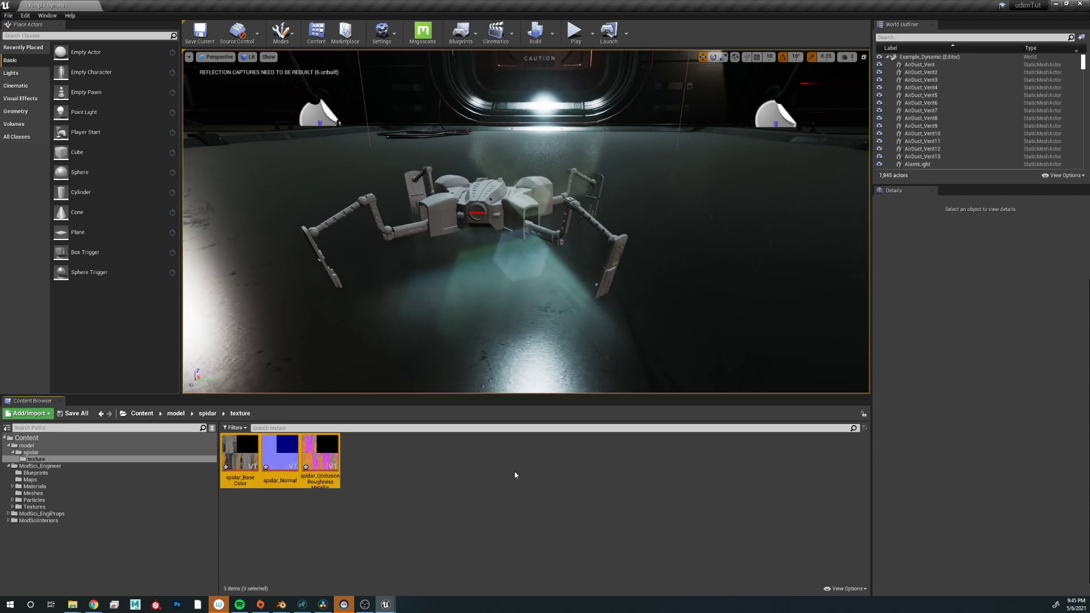
pyautogui.hotkey('ctrl', 's')
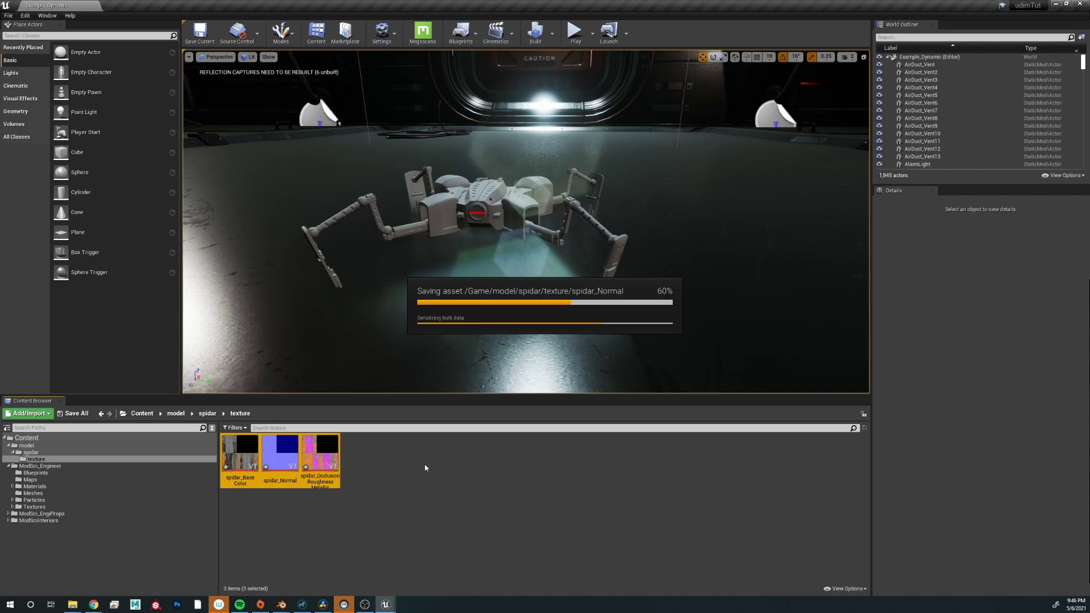
pyautogui.click(392, 480)
# Step: Turn off sRGB for the spidar_OcclusionRoughnessMetallic texture, save it and close its editor
pyautogui.moveTo(340, 475)
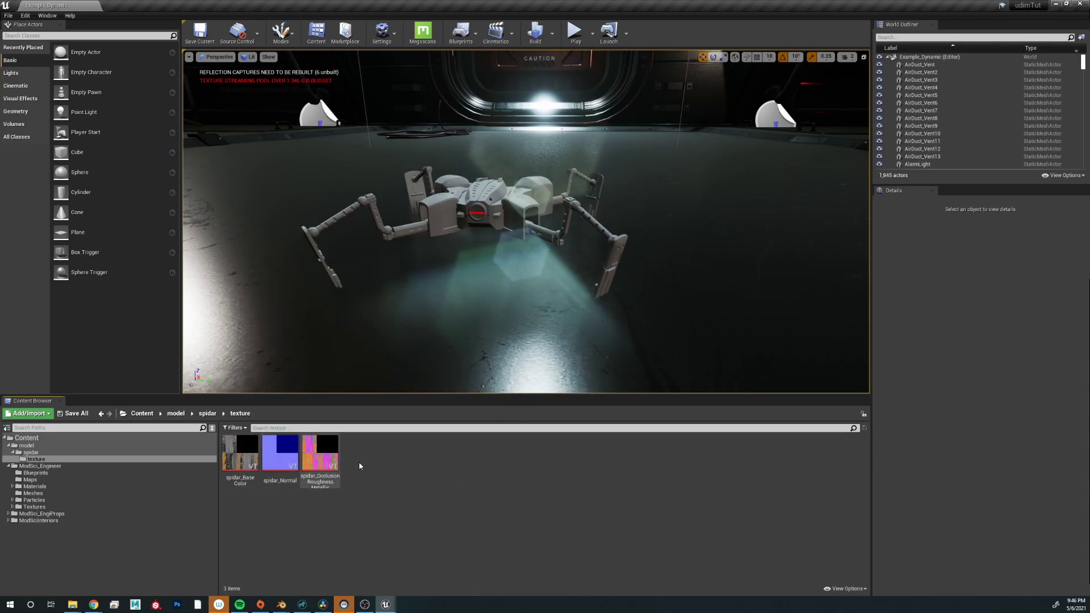
pyautogui.click(339, 458)
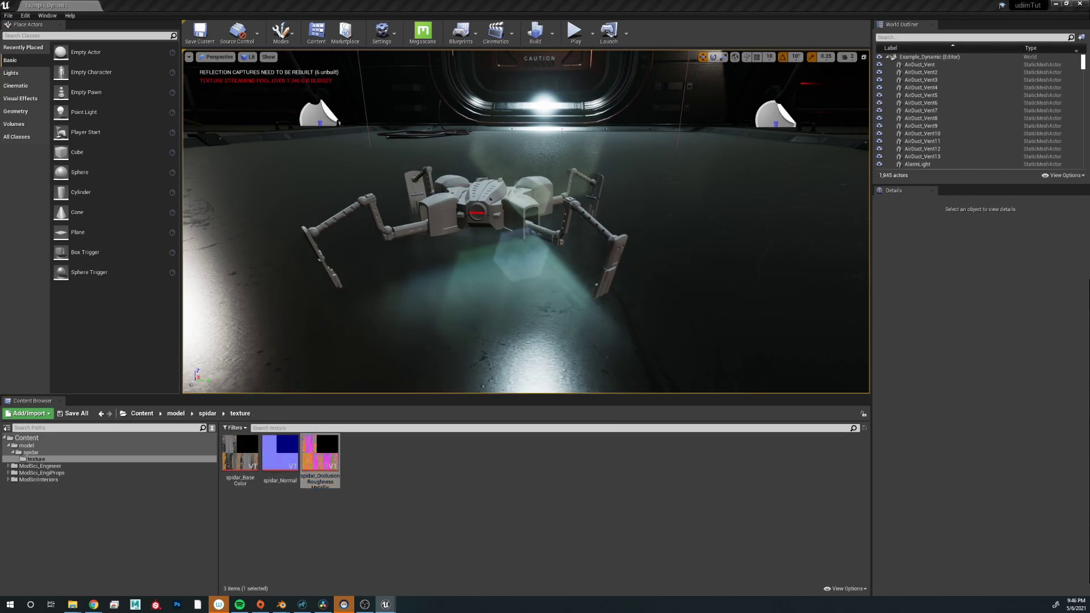
pyautogui.doubleClick(320, 460)
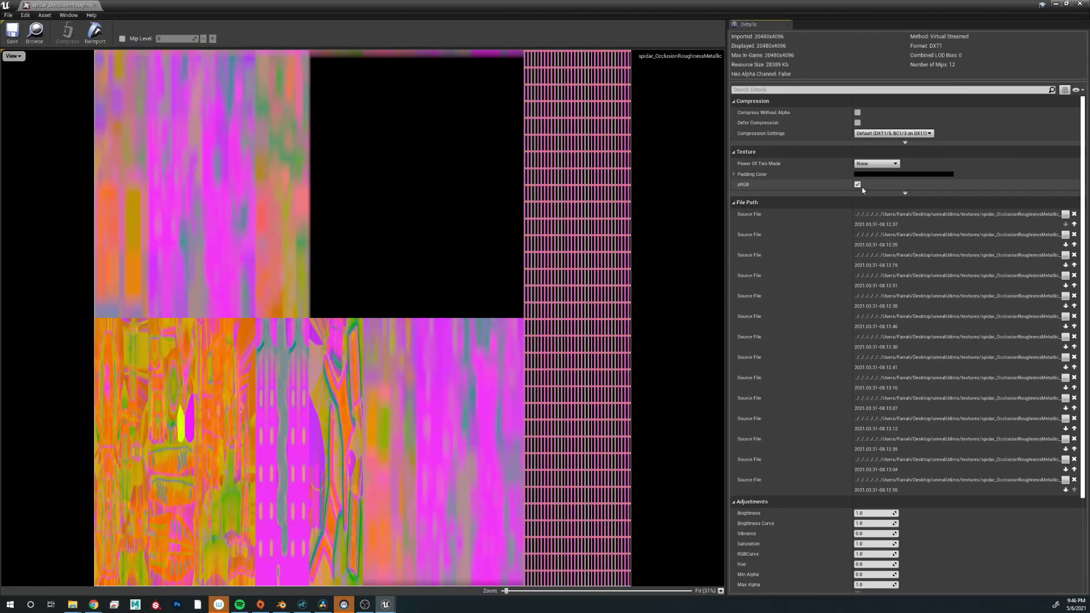
pyautogui.click(858, 185)
pyautogui.click(857, 185)
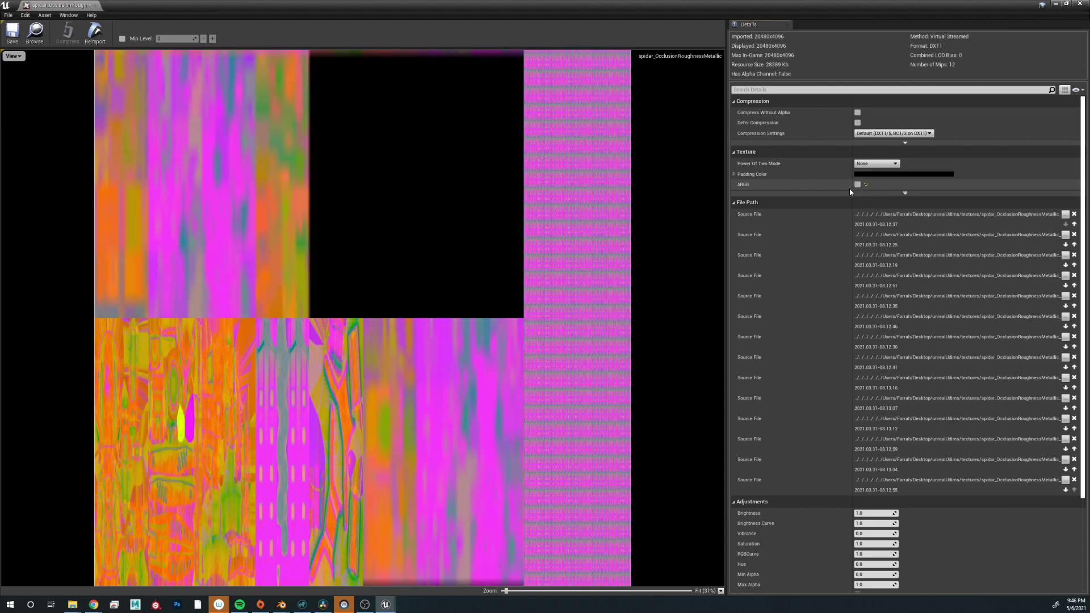
pyautogui.click(12, 33)
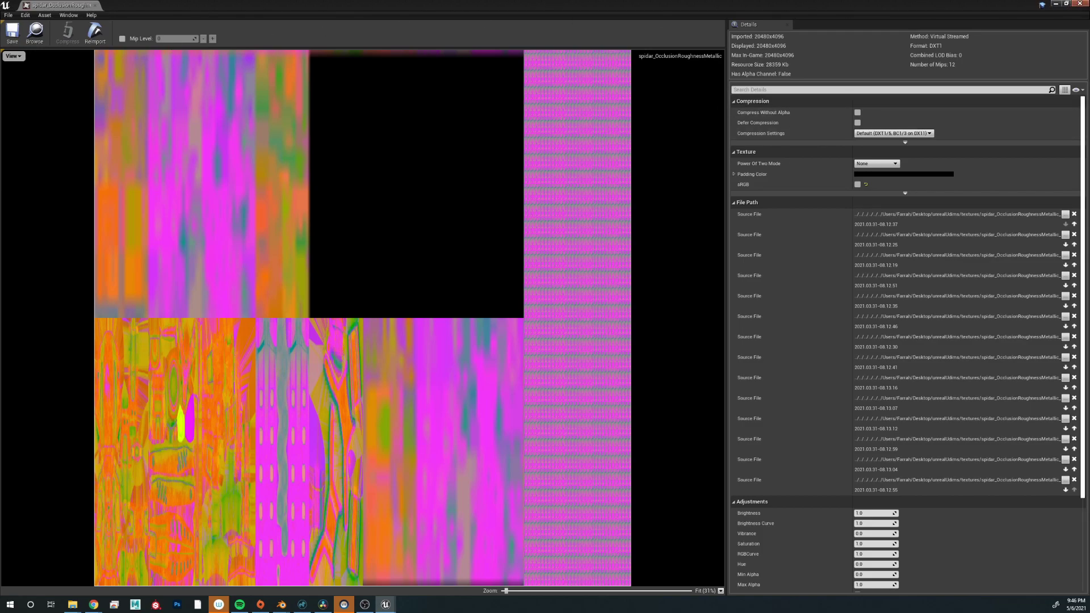
pyautogui.click(1081, 6)
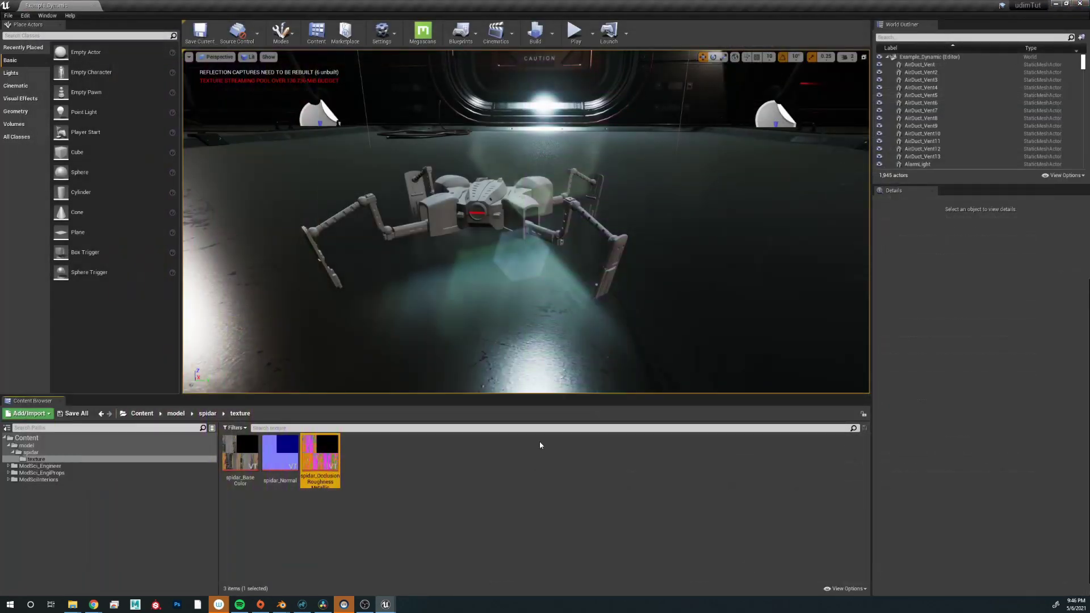
# Step: Open the spidar_body material from the spidar folder and shift its editor window so the level editor stays accessible
pyautogui.click(32, 452)
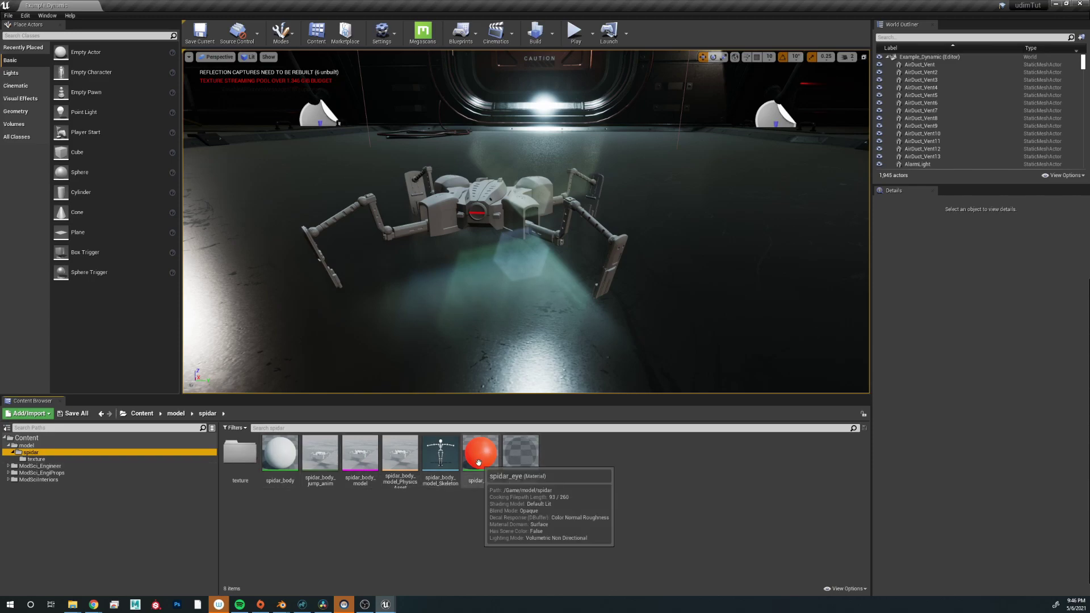
pyautogui.doubleClick(282, 458)
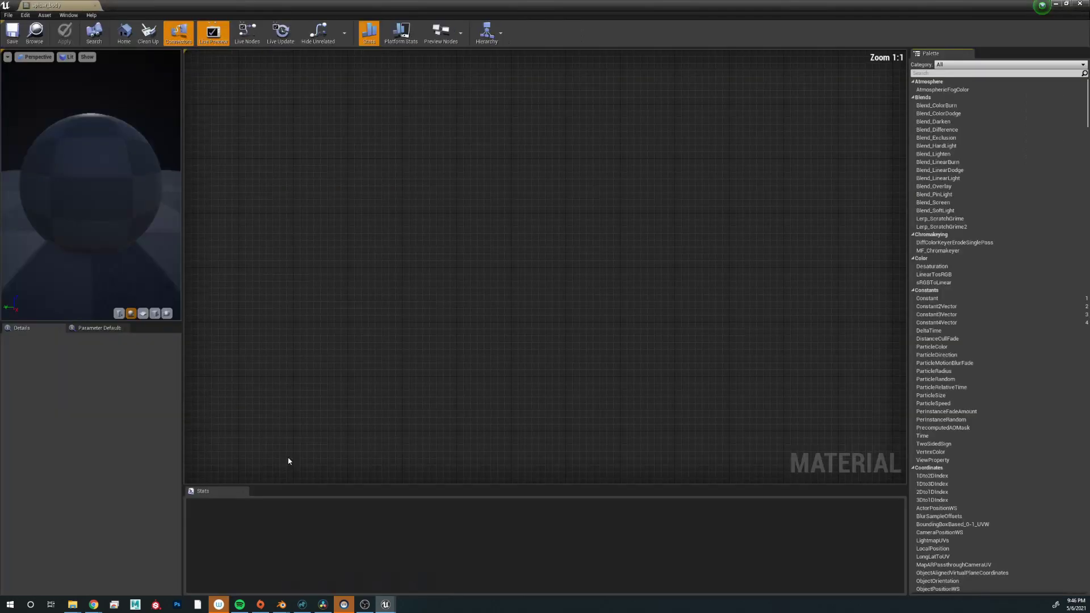
pyautogui.moveTo(608, 8); pyautogui.dragTo(635, 43)
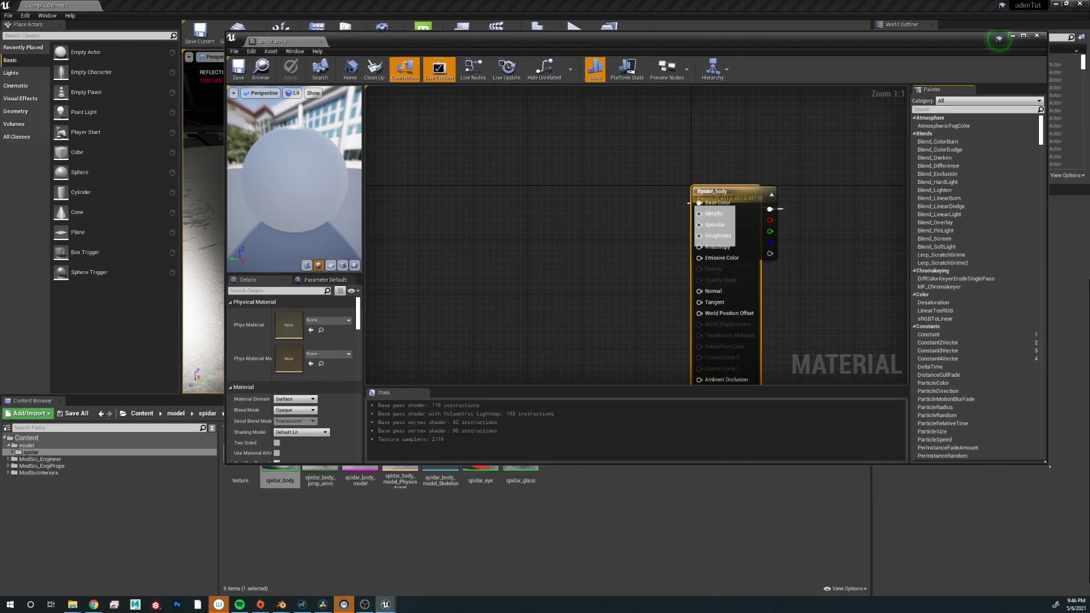
# Step: Resize and move the material editor window beside the content browser, and delete the Param node that feeds the base colour
pyautogui.moveTo(1048, 465); pyautogui.dragTo(869, 520)
pyautogui.moveTo(662, 38); pyautogui.dragTo(874, 50)
pyautogui.moveTo(948, 208); pyautogui.dragTo(724, 174)
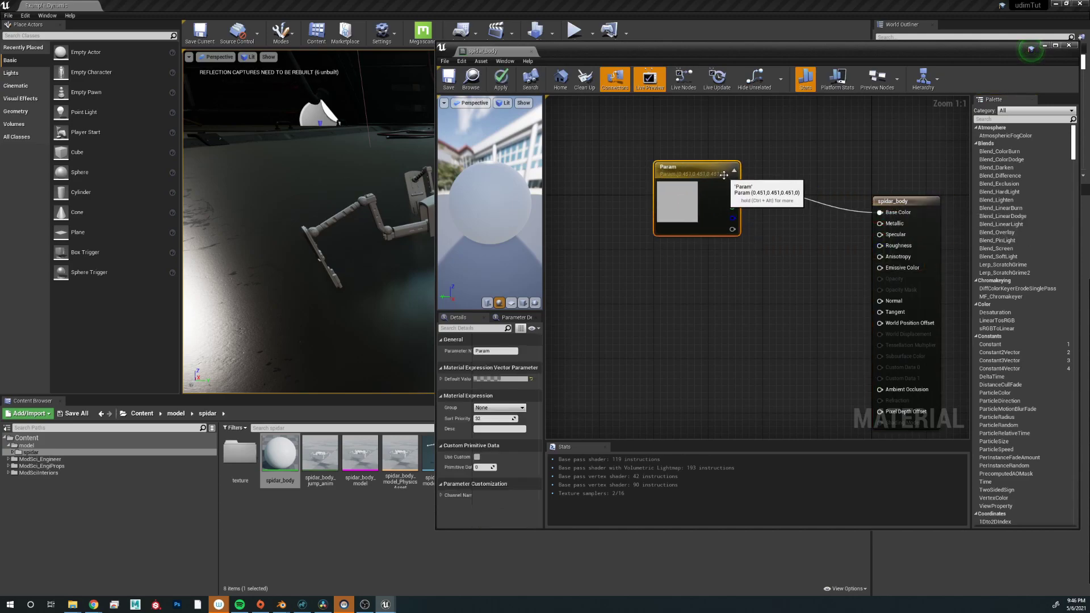
pyautogui.press('Delete')
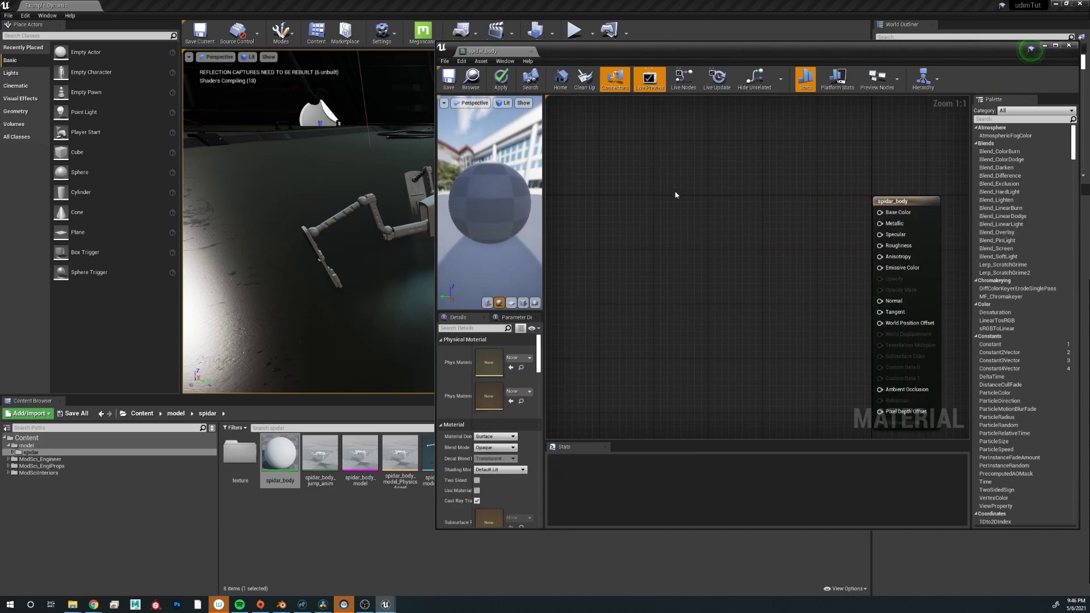
# Step: Add the spidar_BaseColor and spidar_Normal textures to the graph and connect their RGB outputs to Base Color and Normal
pyautogui.doubleClick(240, 454)
pyautogui.moveTo(246, 454); pyautogui.dragTo(658, 201)
pyautogui.moveTo(730, 196); pyautogui.dragTo(881, 213)
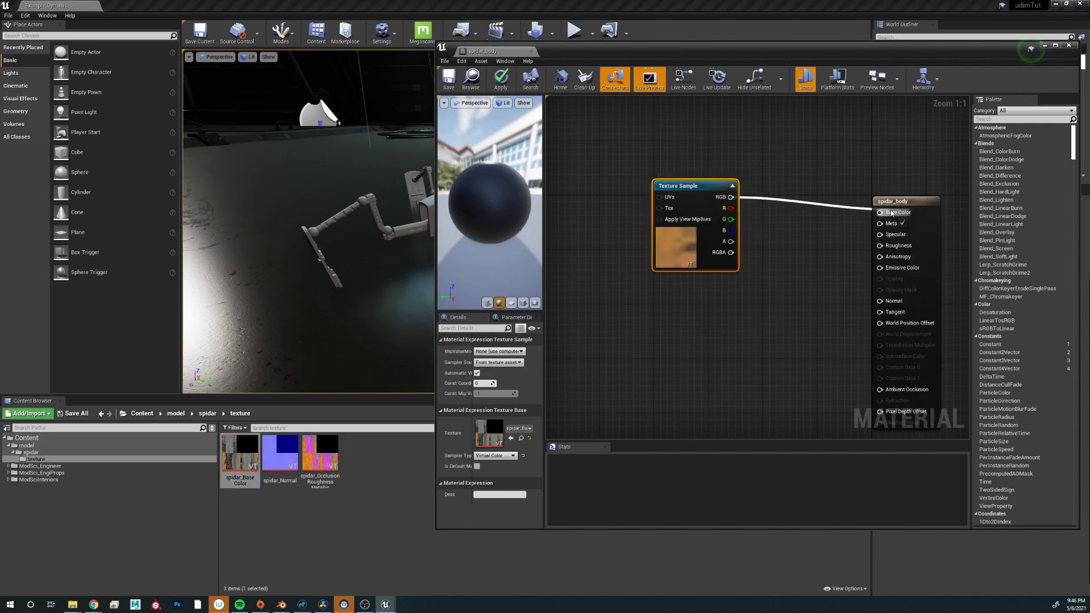
pyautogui.moveTo(280, 454); pyautogui.dragTo(593, 332)
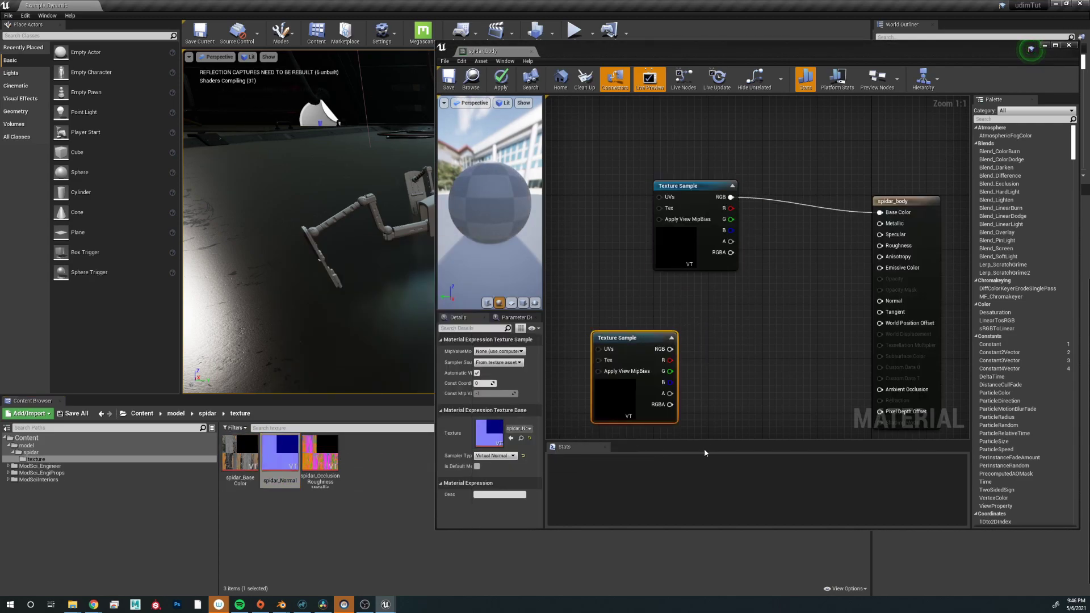
pyautogui.moveTo(670, 349); pyautogui.dragTo(880, 301)
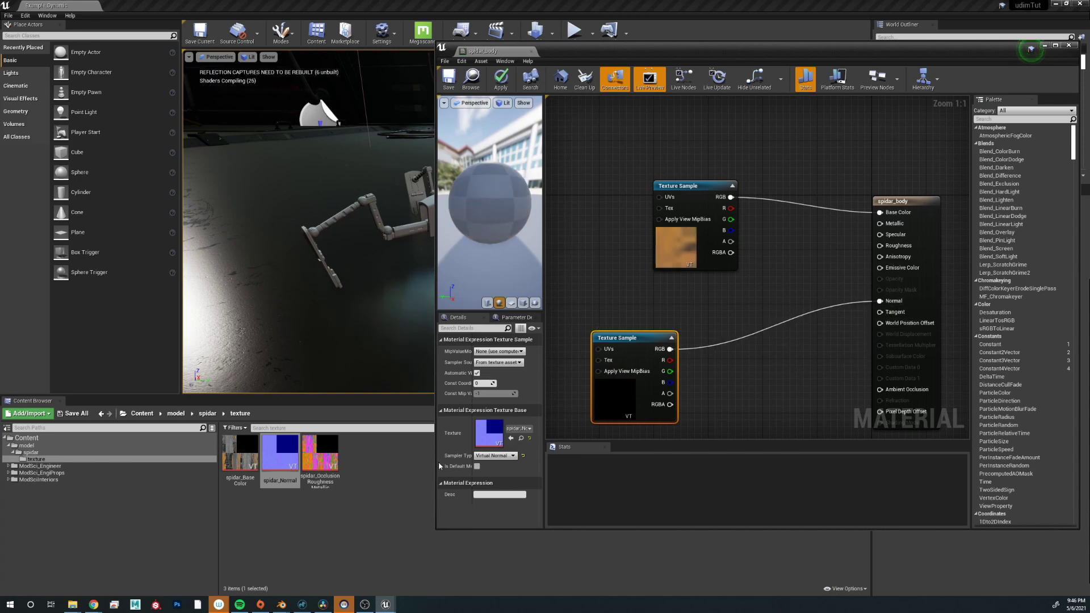
# Step: Add spidar_OcclusionRoughnessMetallic to the graph, wire R to Ambient Occlusion, G to Roughness and B to Metallic, and save the material
pyautogui.moveTo(321, 454); pyautogui.dragTo(732, 382)
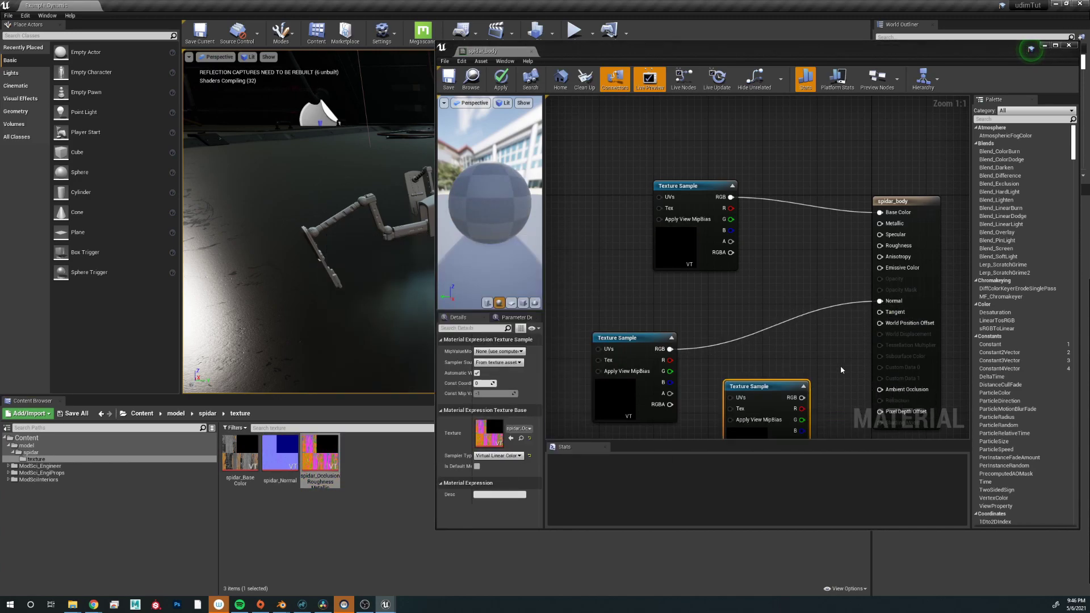
pyautogui.moveTo(763, 383); pyautogui.dragTo(683, 259, button='right')
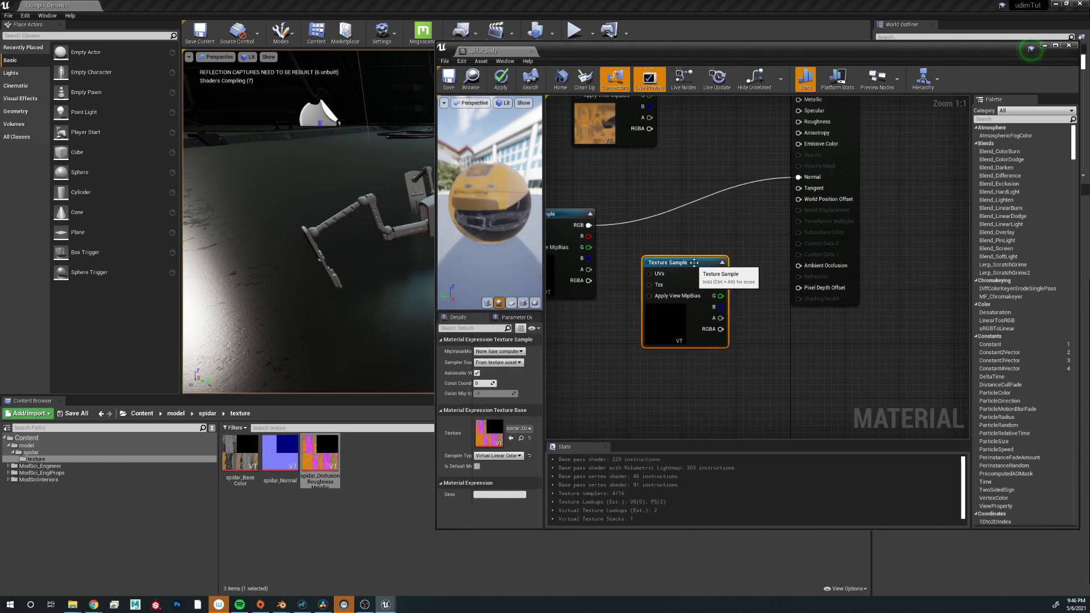
pyautogui.moveTo(683, 260); pyautogui.dragTo(648, 293)
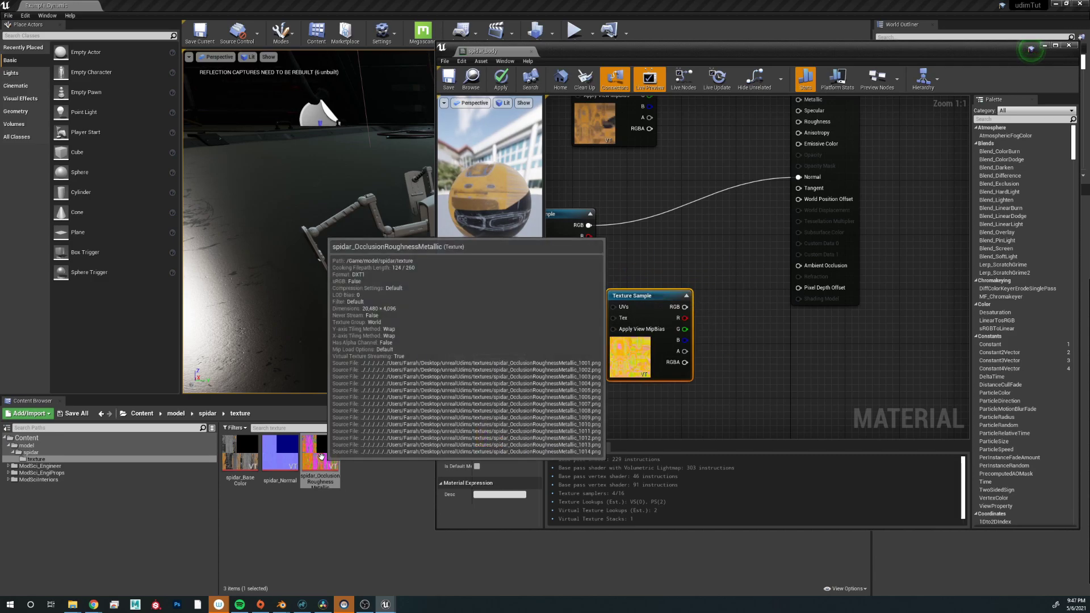
pyautogui.moveTo(685, 318); pyautogui.dragTo(798, 265)
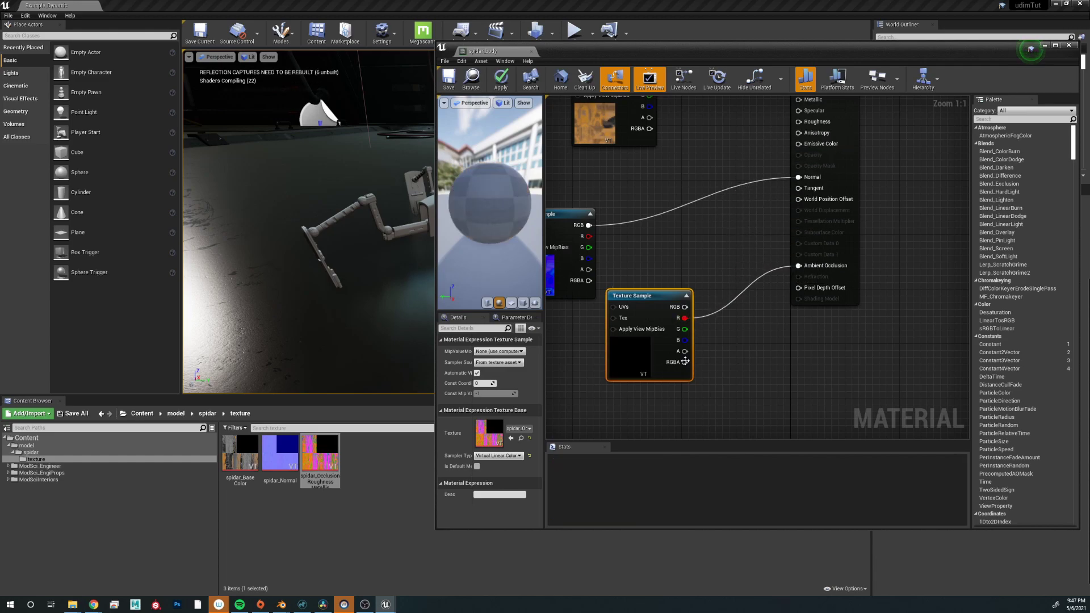
pyautogui.moveTo(684, 329); pyautogui.dragTo(798, 121)
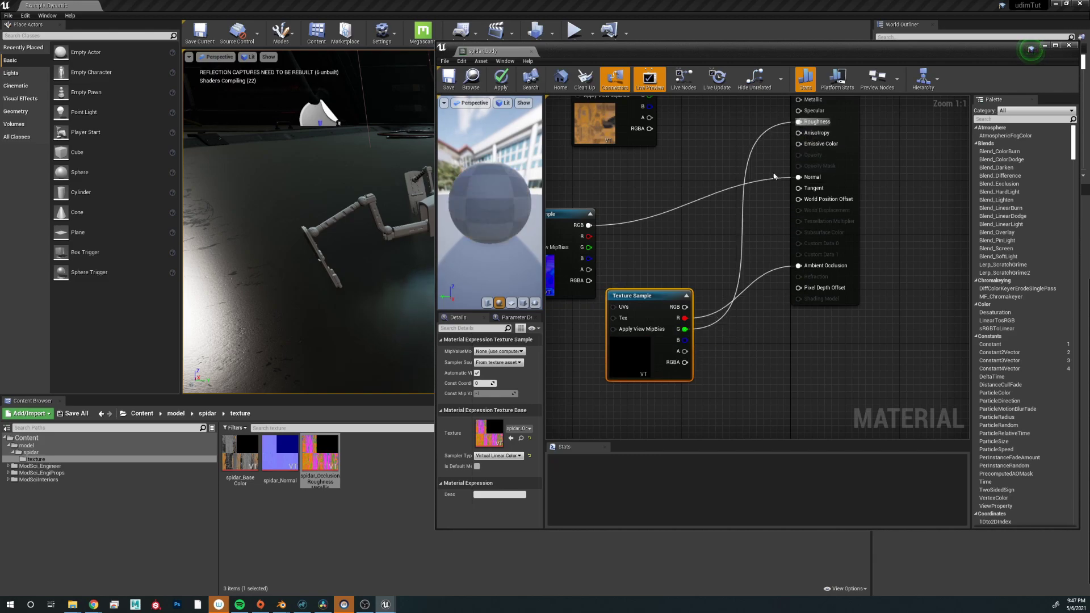
pyautogui.moveTo(685, 340); pyautogui.dragTo(798, 190)
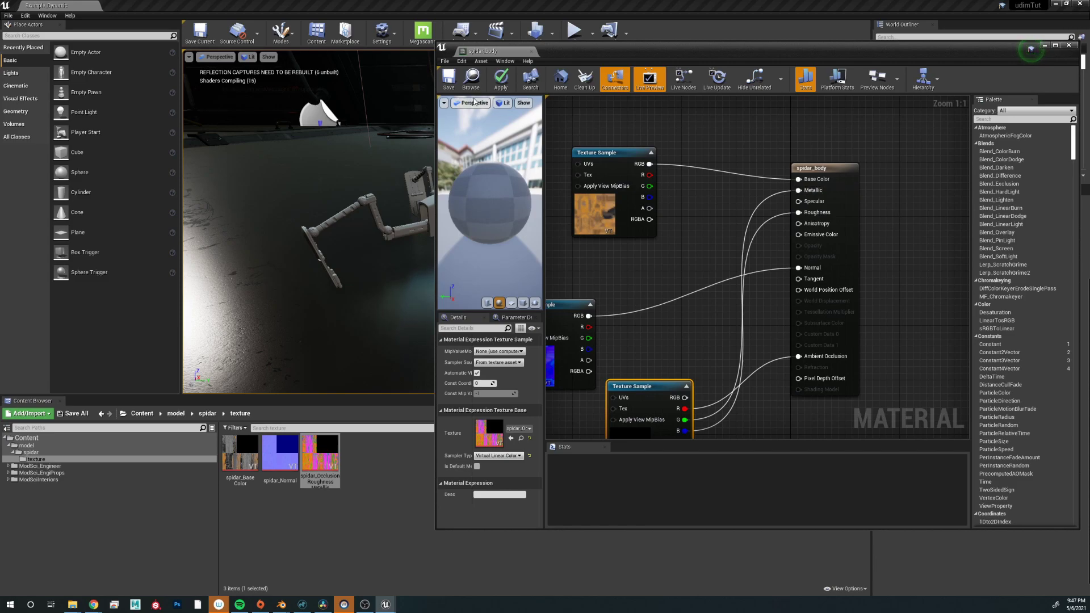
pyautogui.click(454, 81)
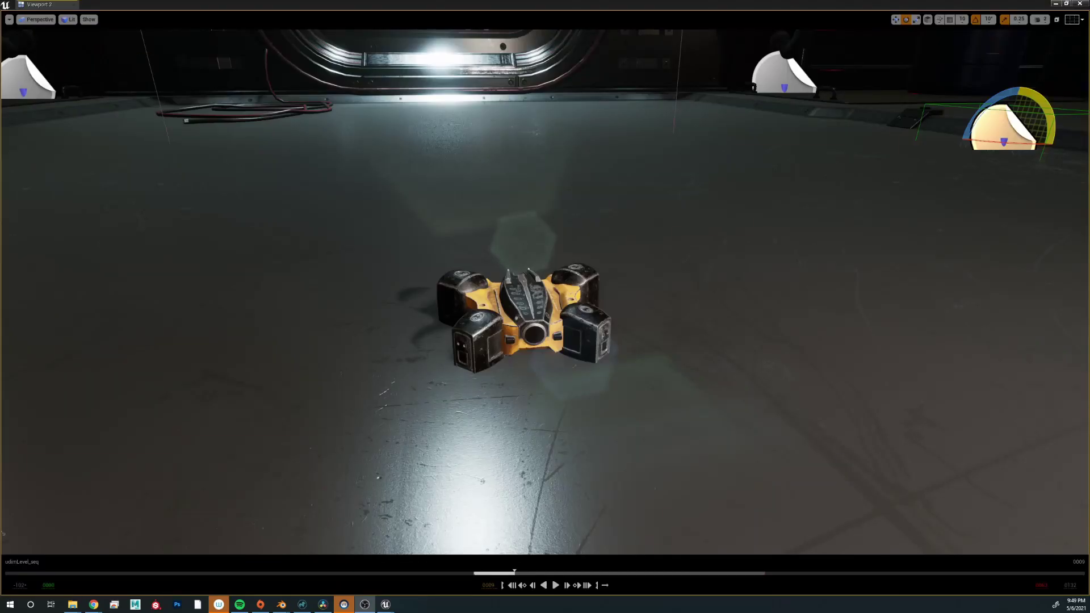
# Step: Play the udimLevel_seq sequence to preview the textured spider robot in motion
pyautogui.press('space')
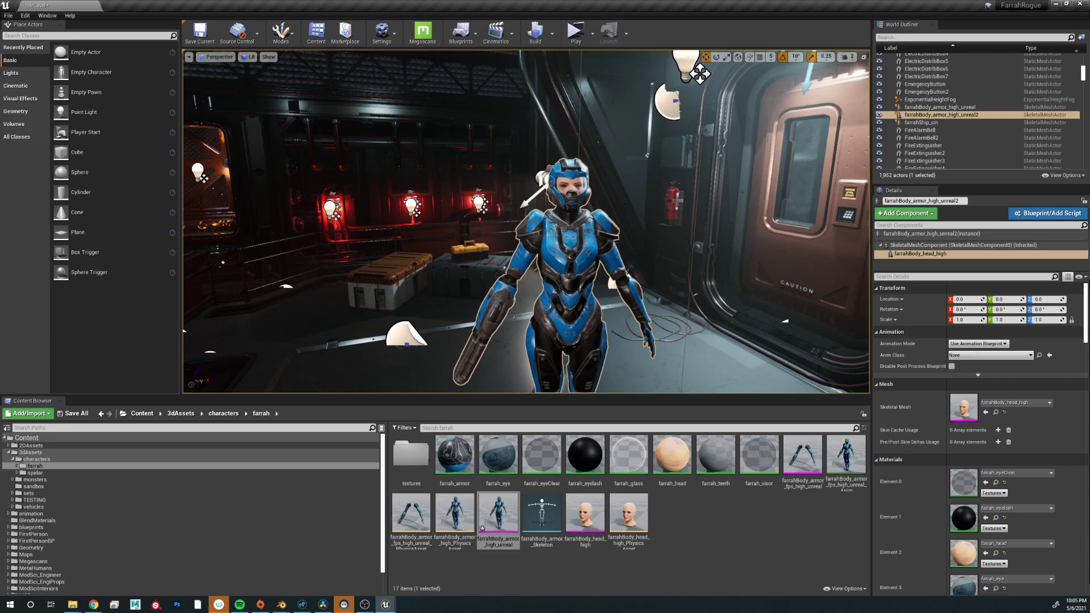
pyautogui.moveTo(526, 221); pyautogui.dragTo(496, 274, button='right')
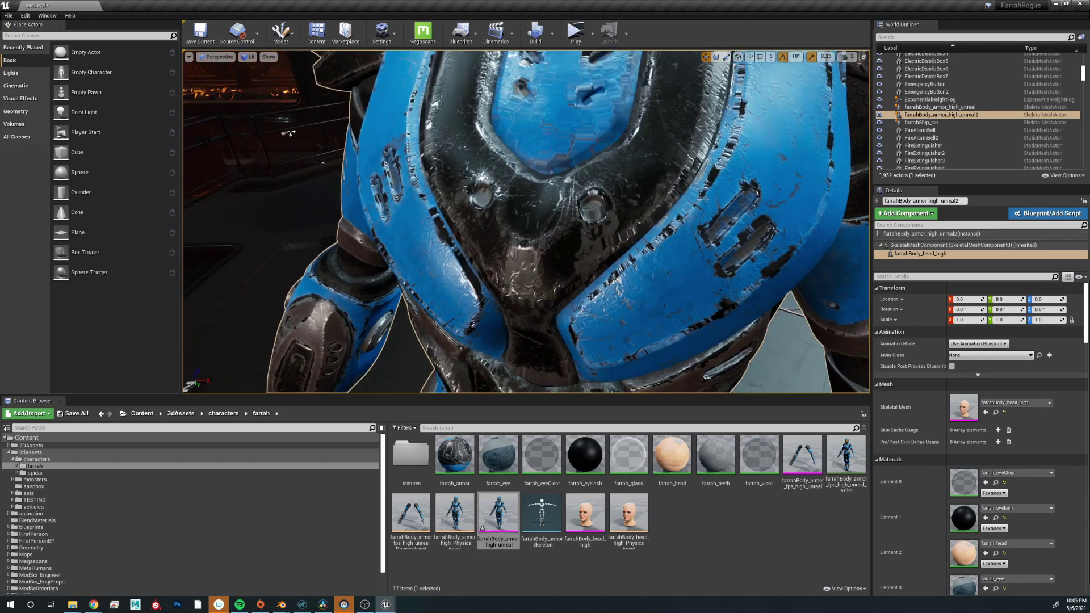
# Step: Open the farrahBody_armor_high_unreal skeletal mesh, enable Use Full Precision UVs in its LOD 0 build settings, save it and close its editor
pyautogui.scroll(-6, 289, 133)
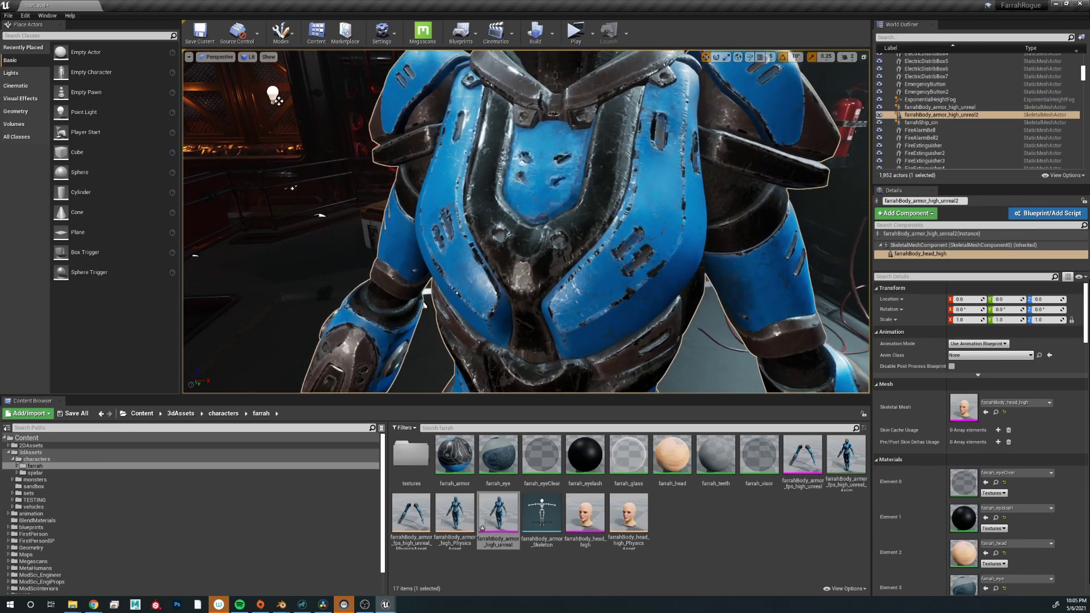
pyautogui.doubleClick(498, 515)
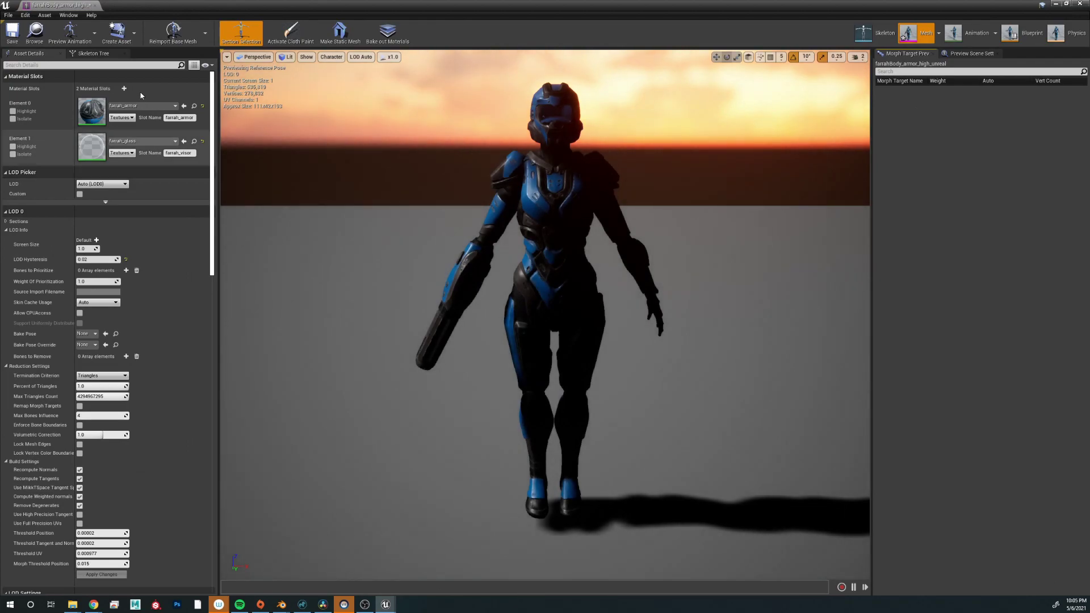
pyautogui.click(139, 65)
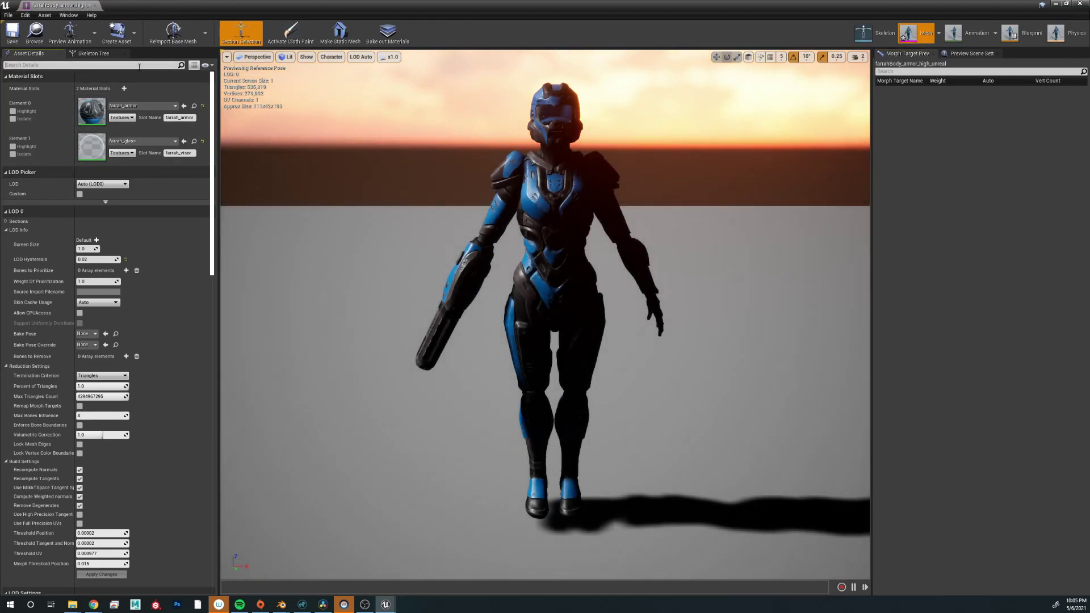
pyautogui.write('pre')
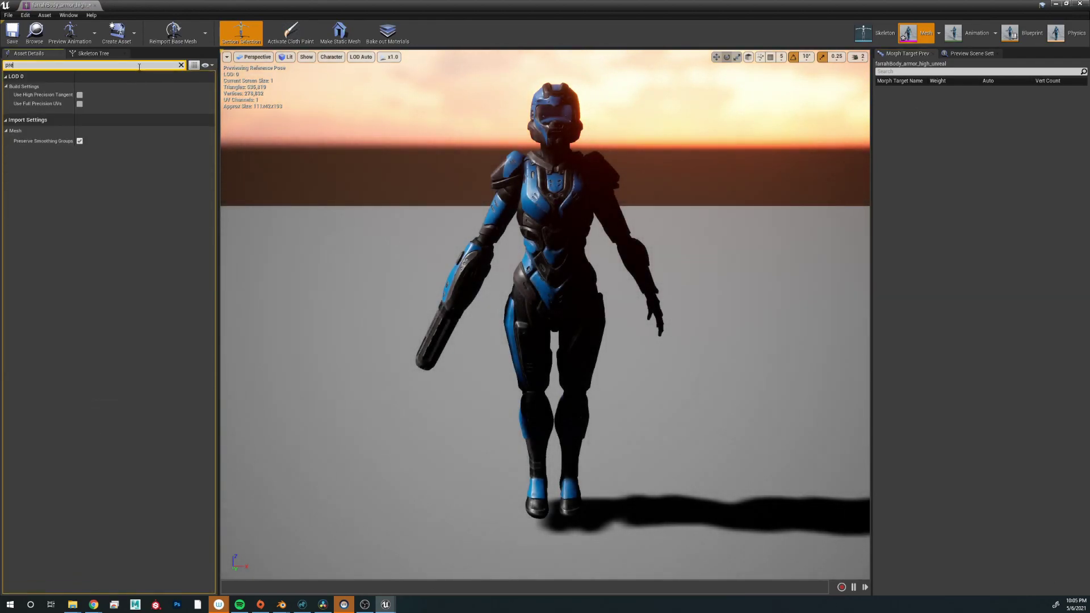
pyautogui.click(81, 105)
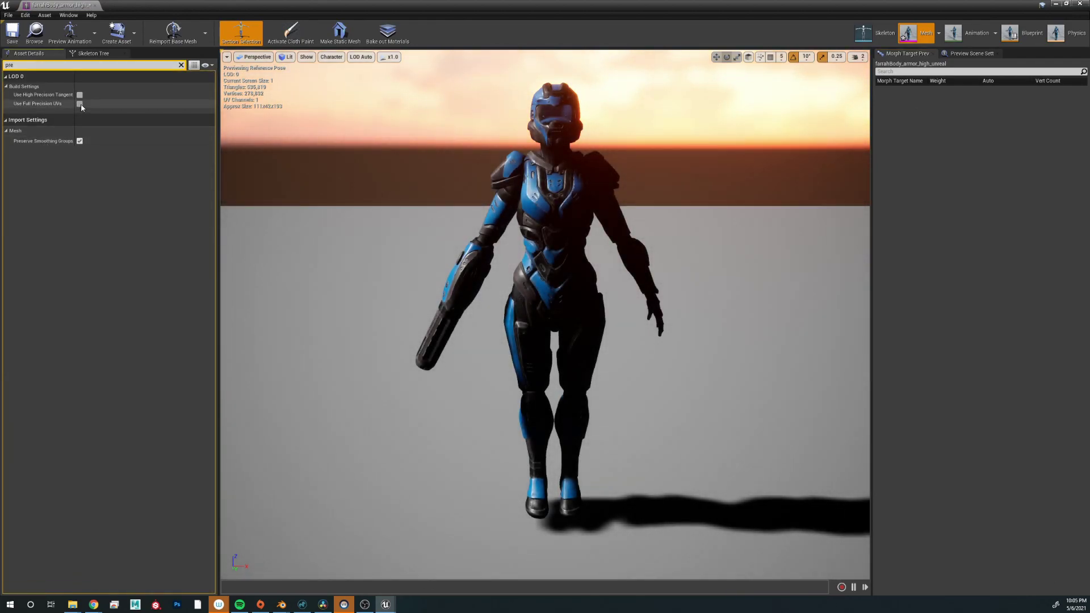
pyautogui.click(12, 32)
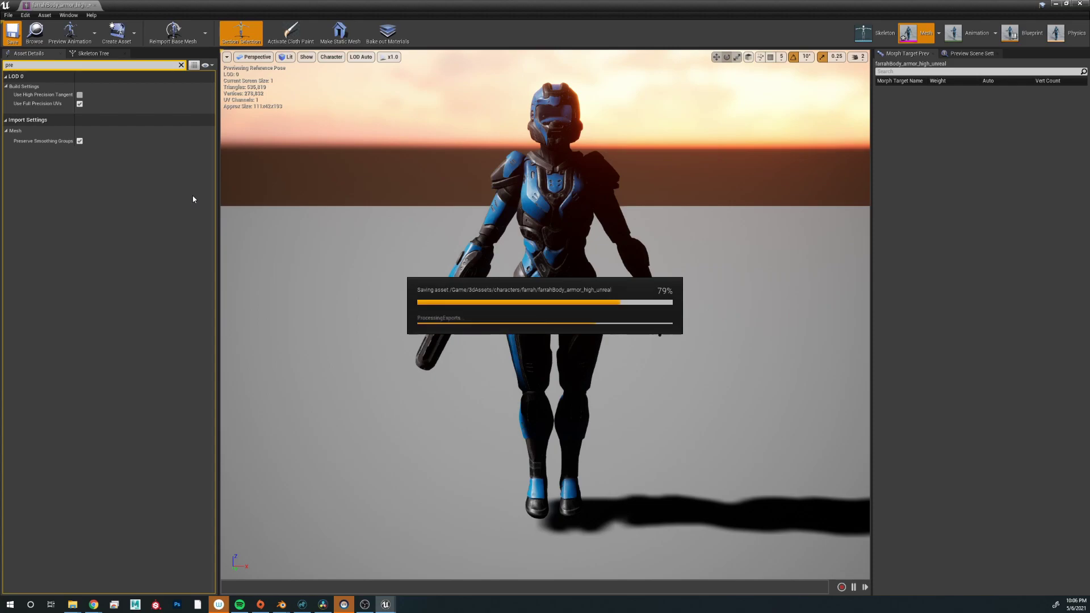
pyautogui.click(1079, 4)
pyautogui.click(609, 325)
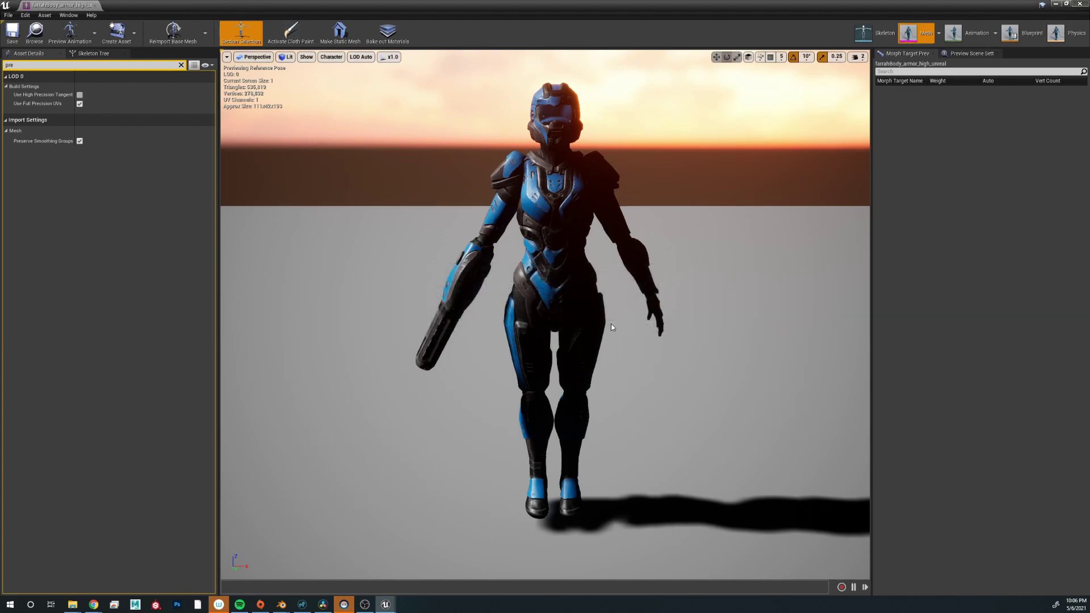
# Step: Examine the character's blue chest armor in the level for texture quality from different angles
pyautogui.moveTo(541, 248); pyautogui.dragTo(543, 246, button='right')
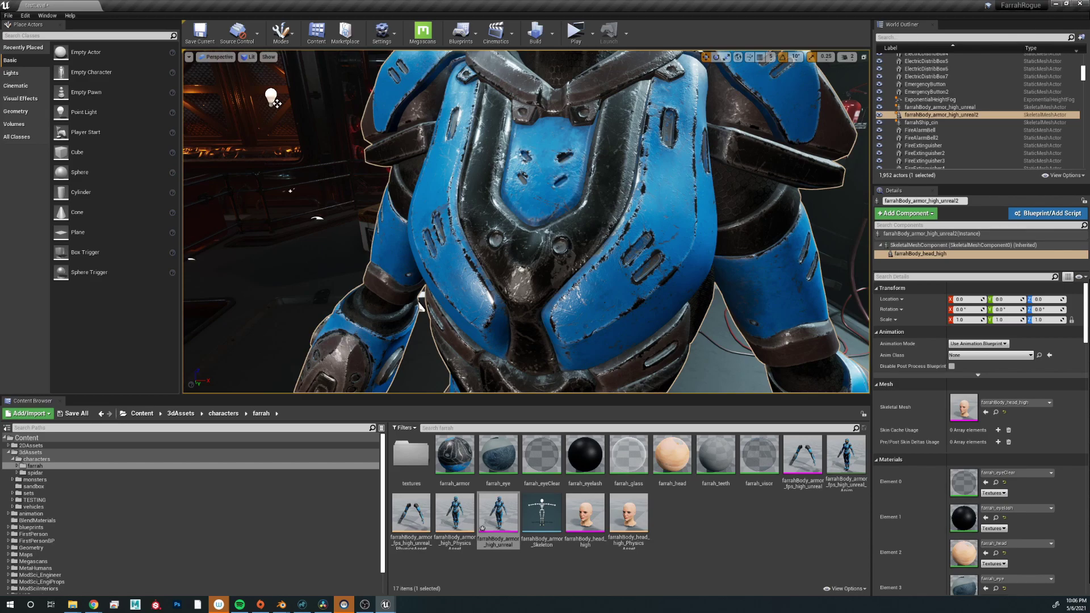
pyautogui.moveTo(525, 221); pyautogui.dragTo(410, 194, button='right')
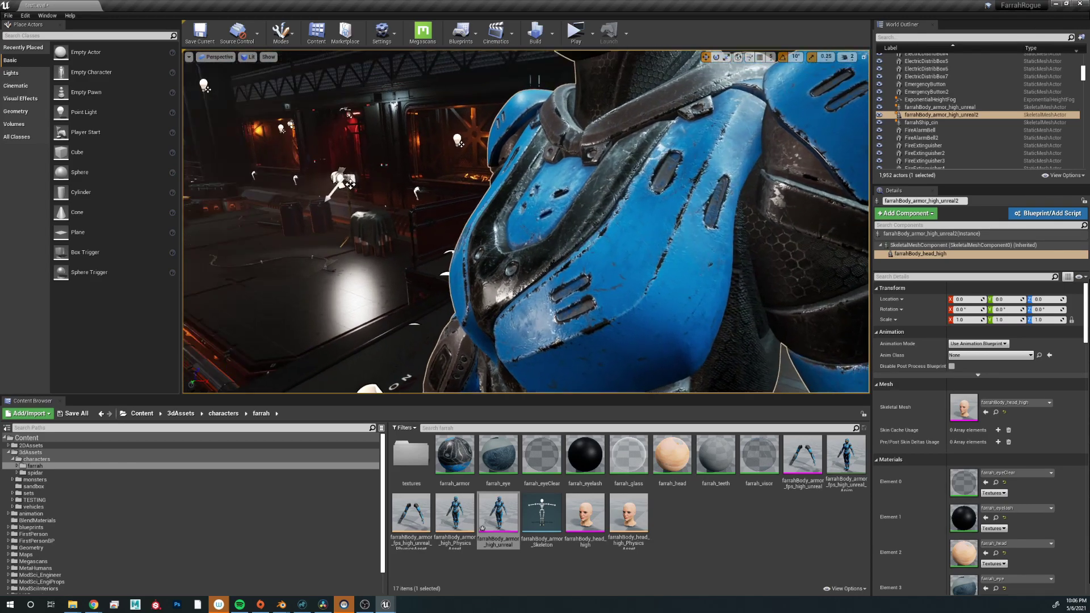